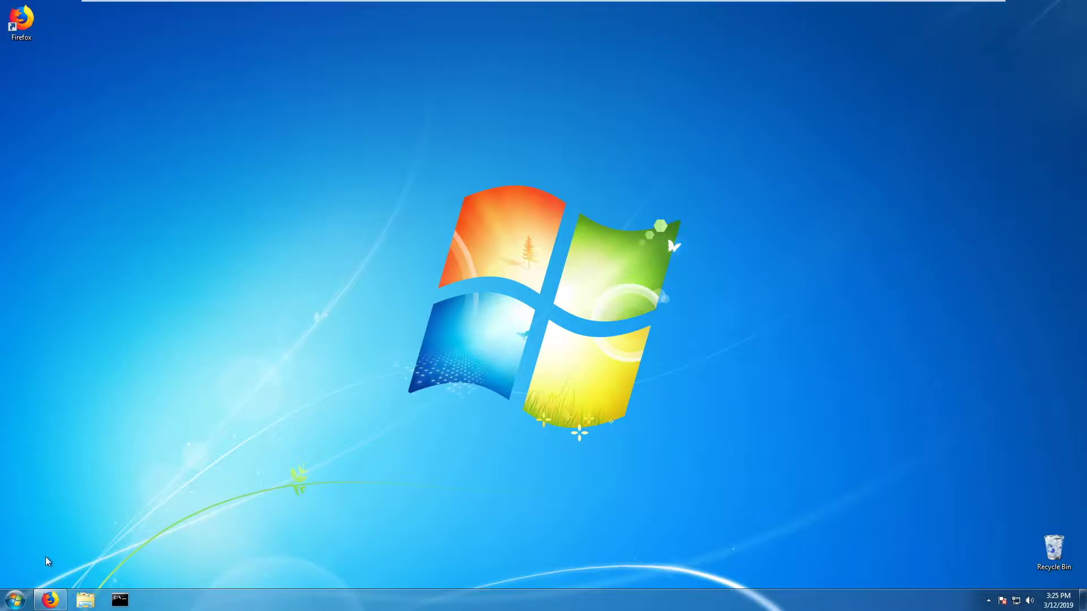
# Step: In Firefox, search Google for "python windows download" and open the Download Python page on python.org
pyautogui.click(49, 600)
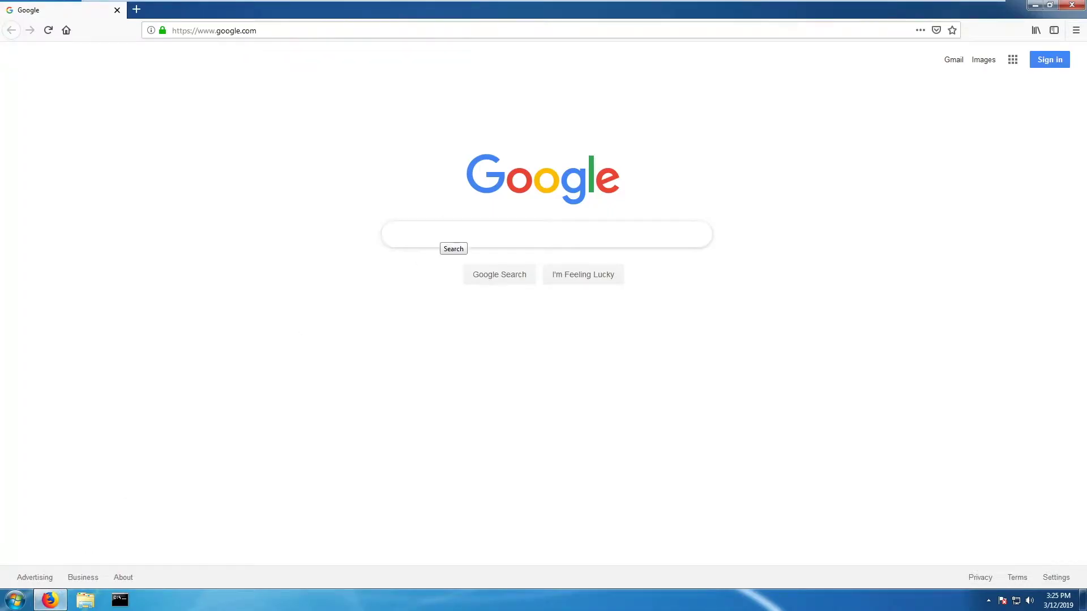
pyautogui.write('python windows download')
pyautogui.press('Return')
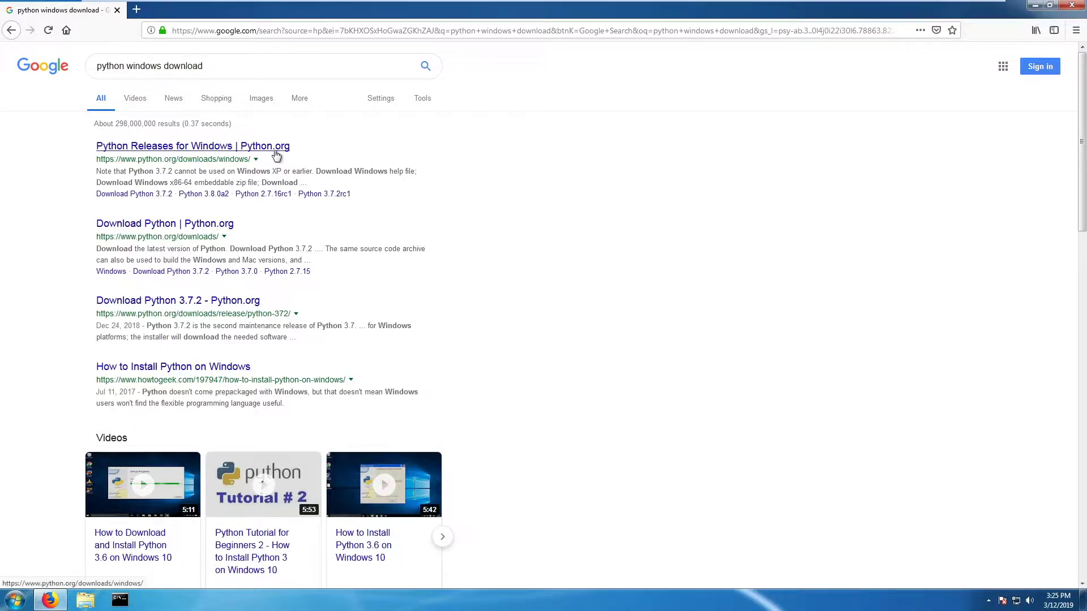
pyautogui.click(169, 226)
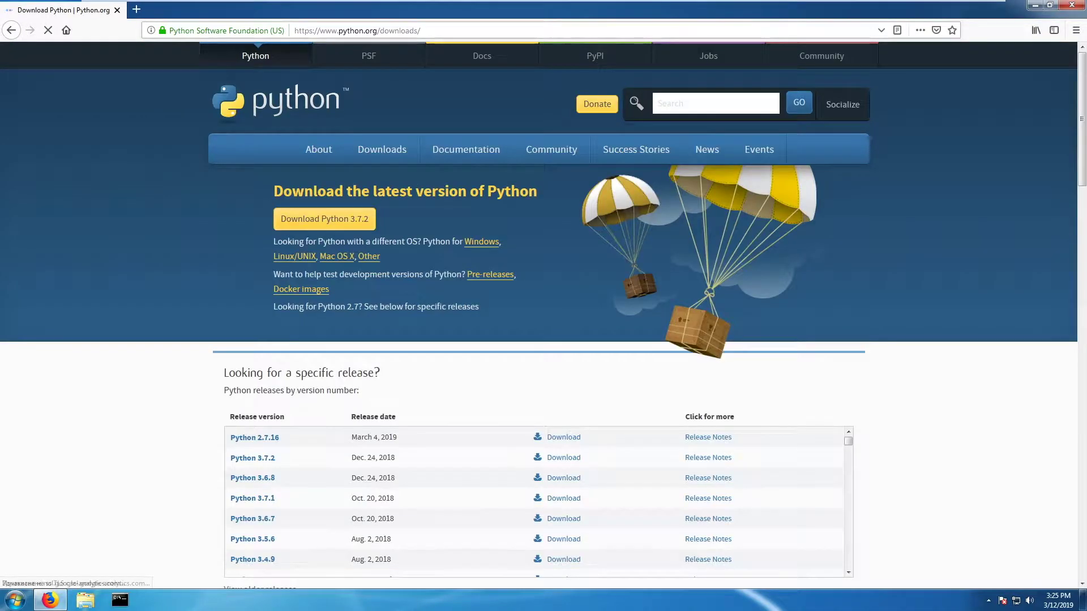
# Step: Review the available Python releases and download the Python 3.7.2 installer for Windows
pyautogui.scroll(-3, 219, 371)
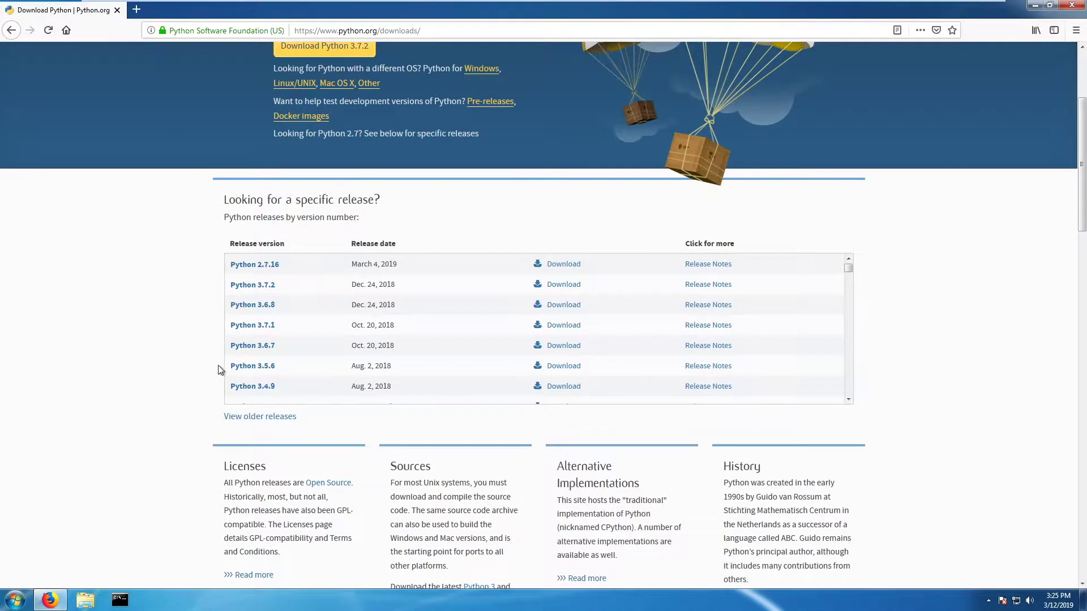
pyautogui.scroll(-15, 220, 371)
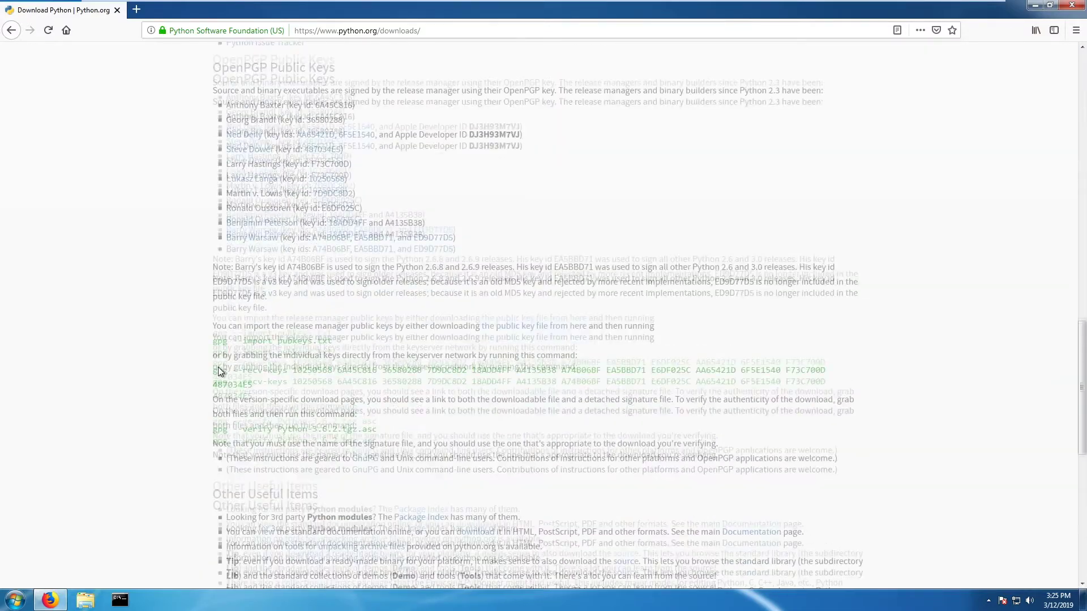
pyautogui.scroll(15, 218, 371)
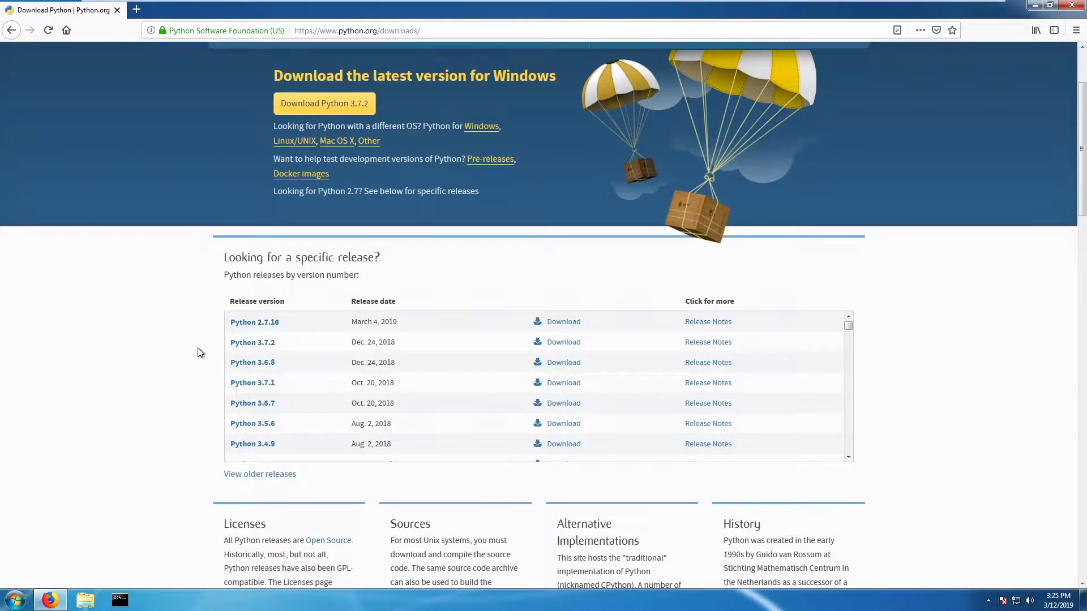
pyautogui.scroll(-15, 490, 373)
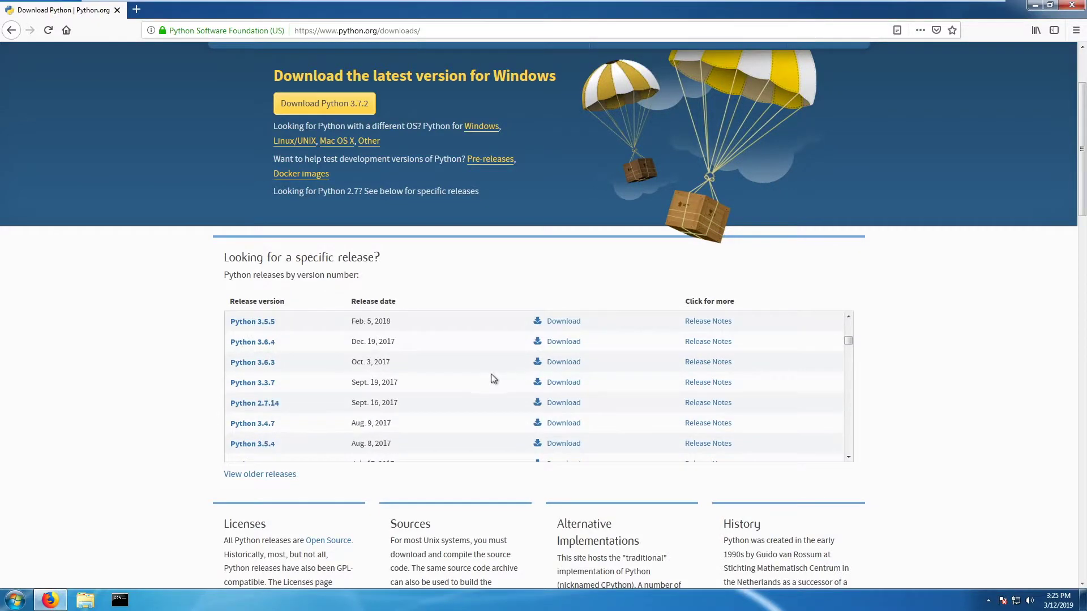
pyautogui.scroll(10, 588, 405)
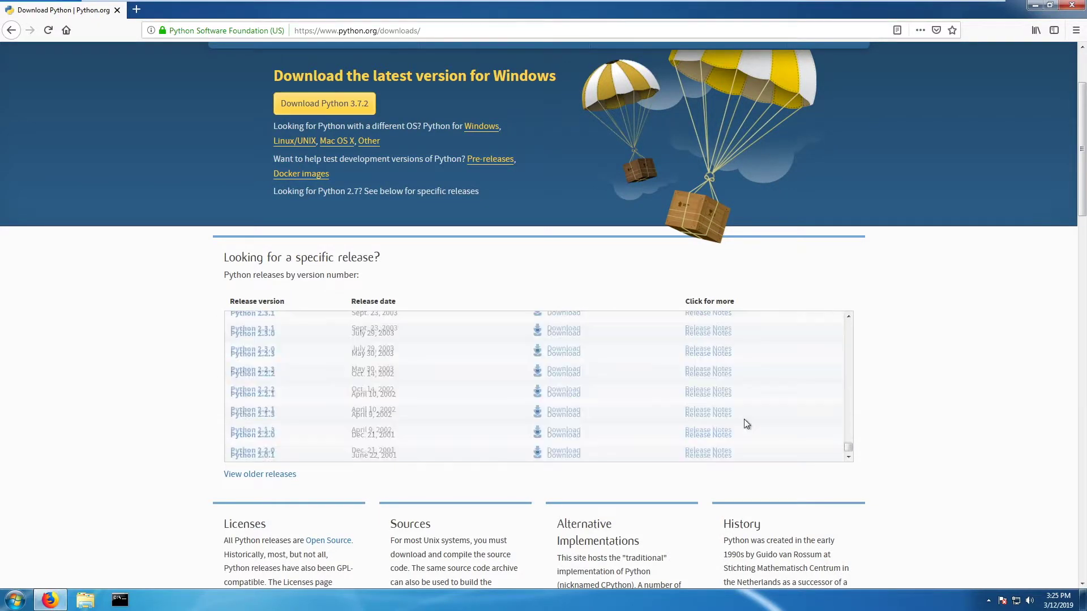
pyautogui.scroll(5, 744, 419)
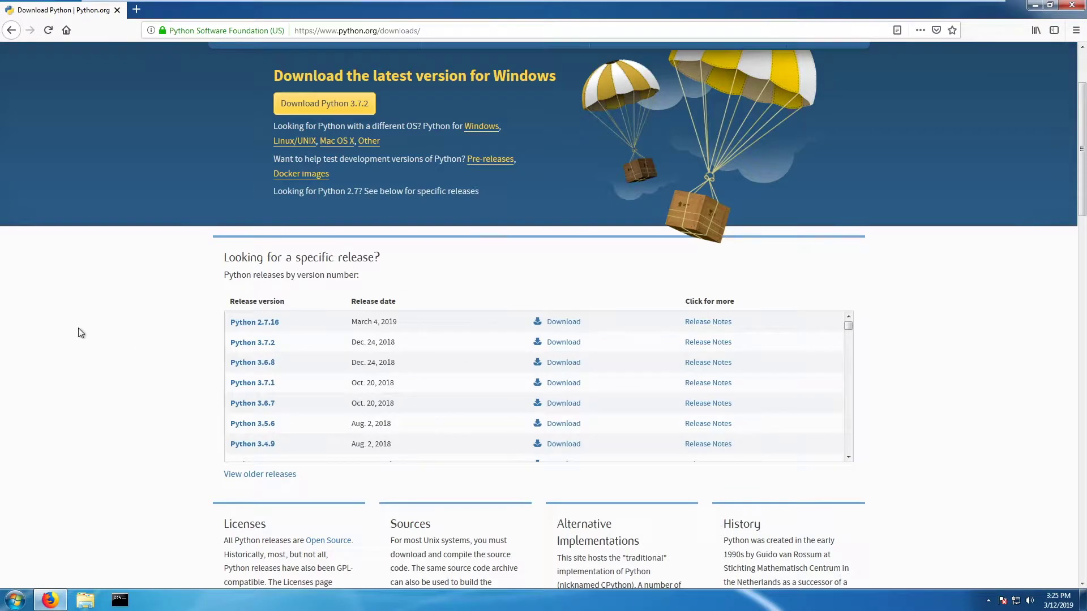
pyautogui.scroll(3, 85, 332)
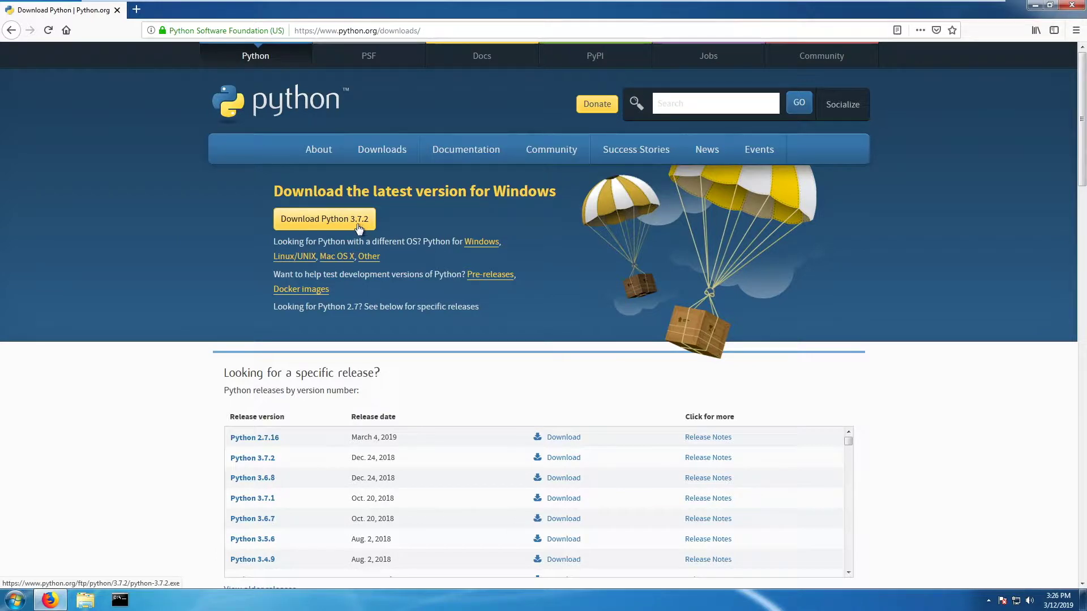
pyautogui.click(359, 226)
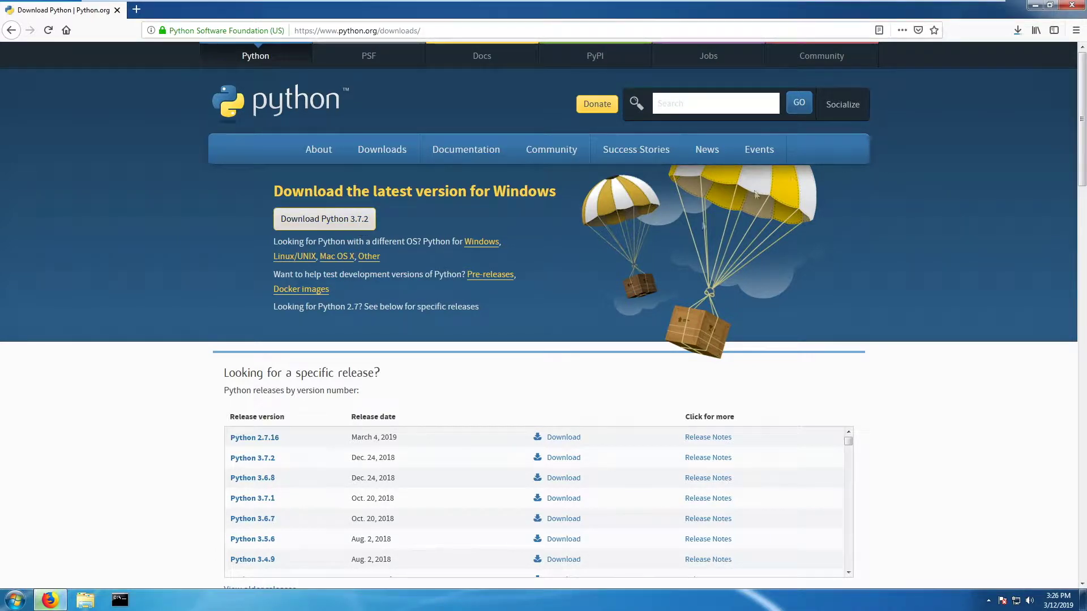
# Step: Launch the python-3.7.2 installer from the Downloads folder and enable Add Python 3.7 to PATH
pyautogui.click(15, 600)
pyautogui.click(183, 431)
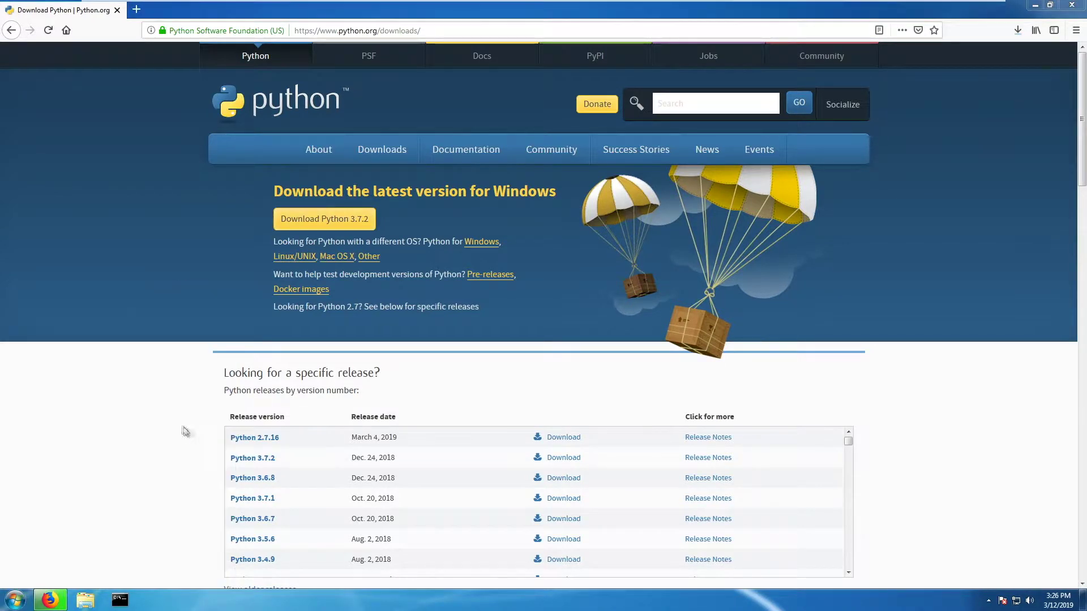
pyautogui.click(381, 172)
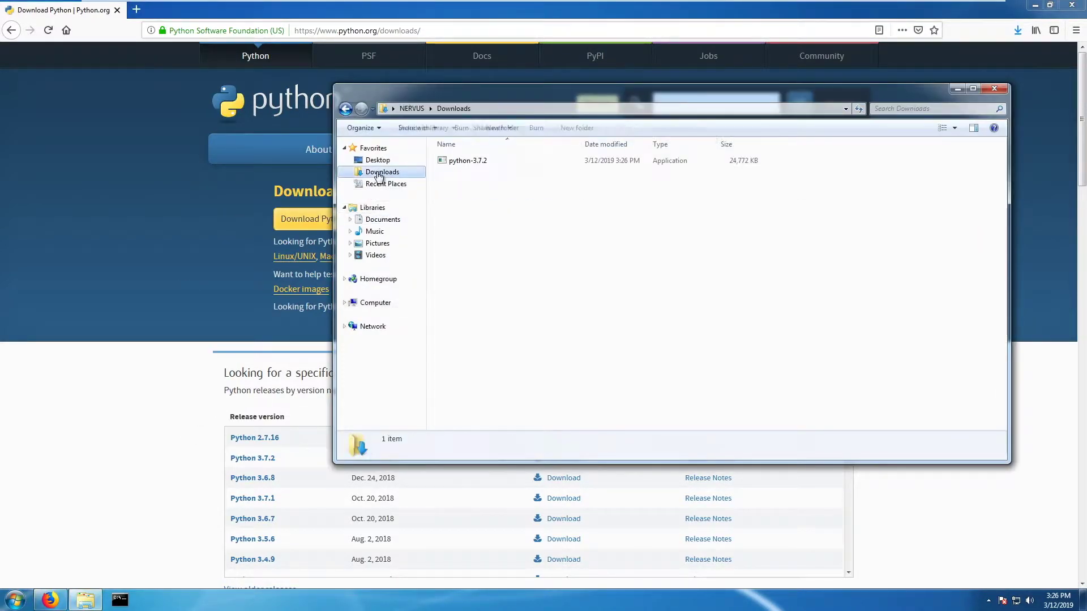
pyautogui.click(475, 163)
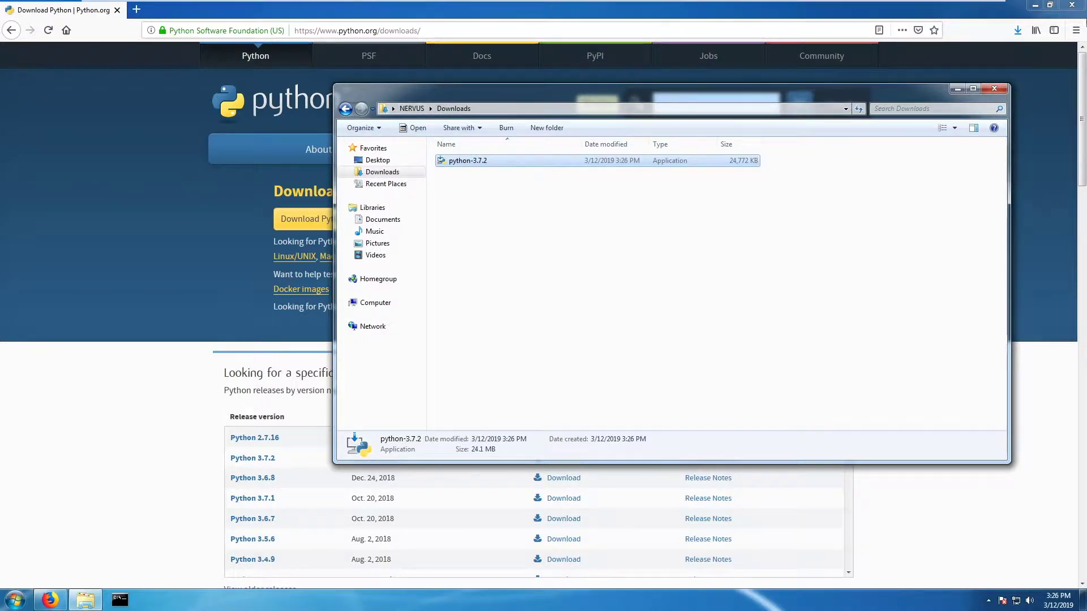
pyautogui.click(575, 311)
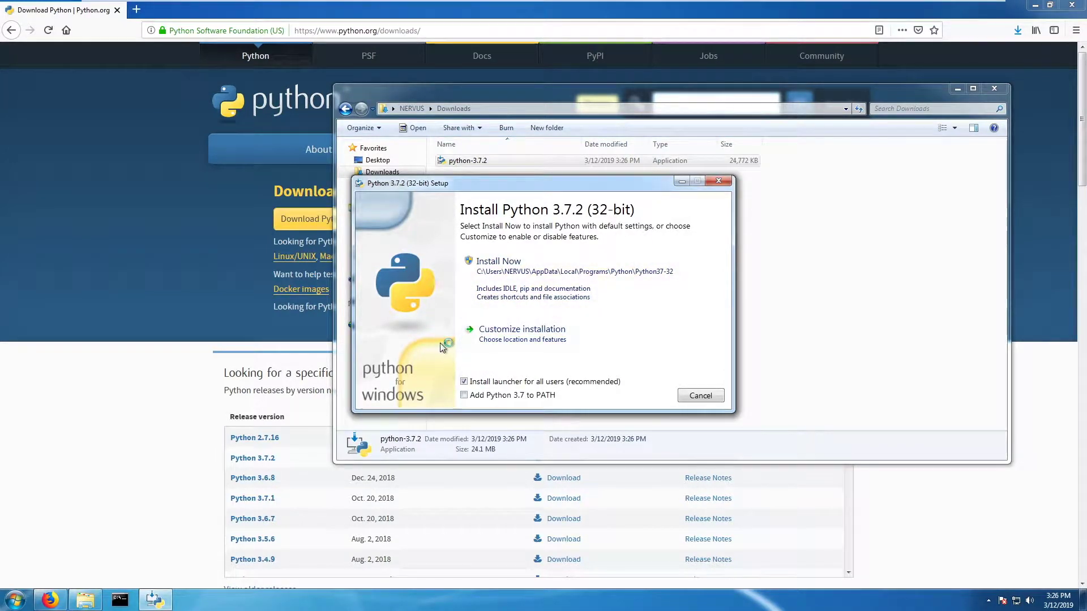
pyautogui.moveTo(513, 188); pyautogui.dragTo(610, 181)
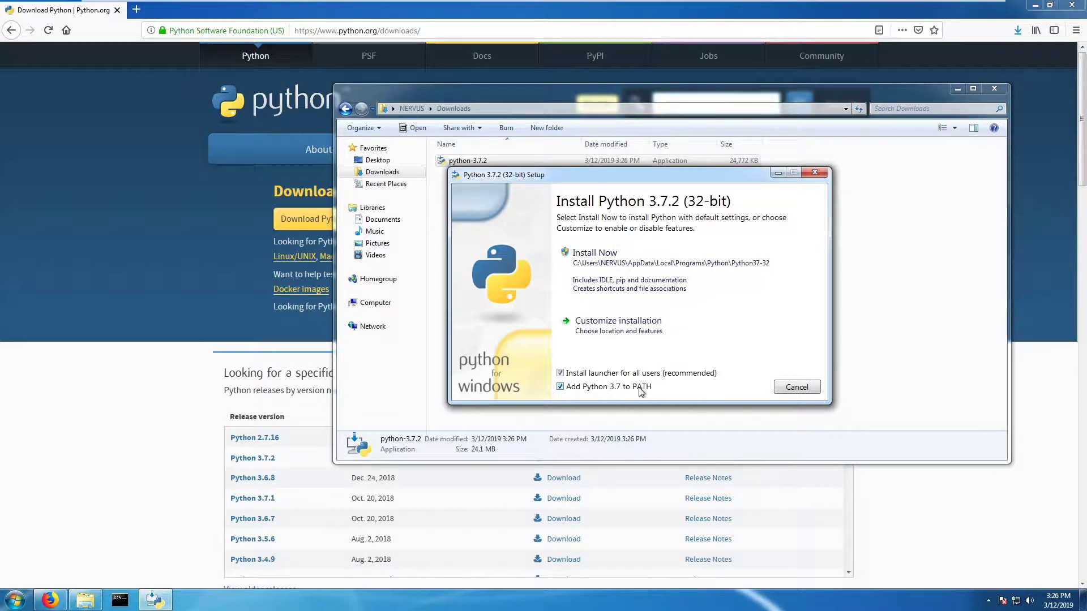
# Step: Open a Command Prompt window and bring up the Environment Variables dialog from the computer's advanced system settings
pyautogui.click(119, 599)
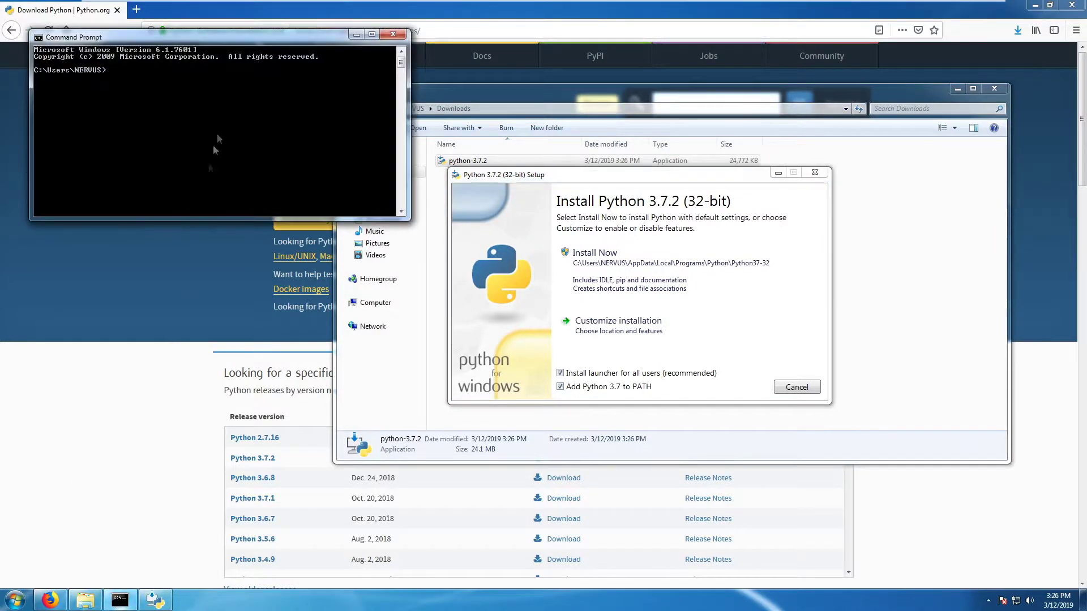
pyautogui.moveTo(187, 41); pyautogui.dragTo(185, 61)
pyautogui.click(15, 599)
pyautogui.rightClick(199, 431)
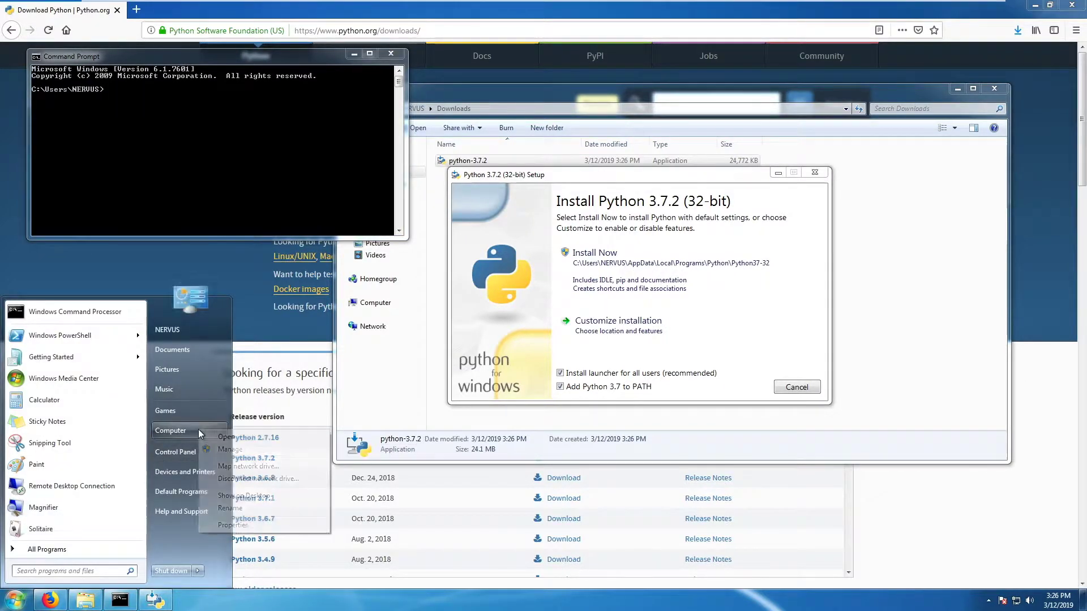
pyautogui.click(231, 524)
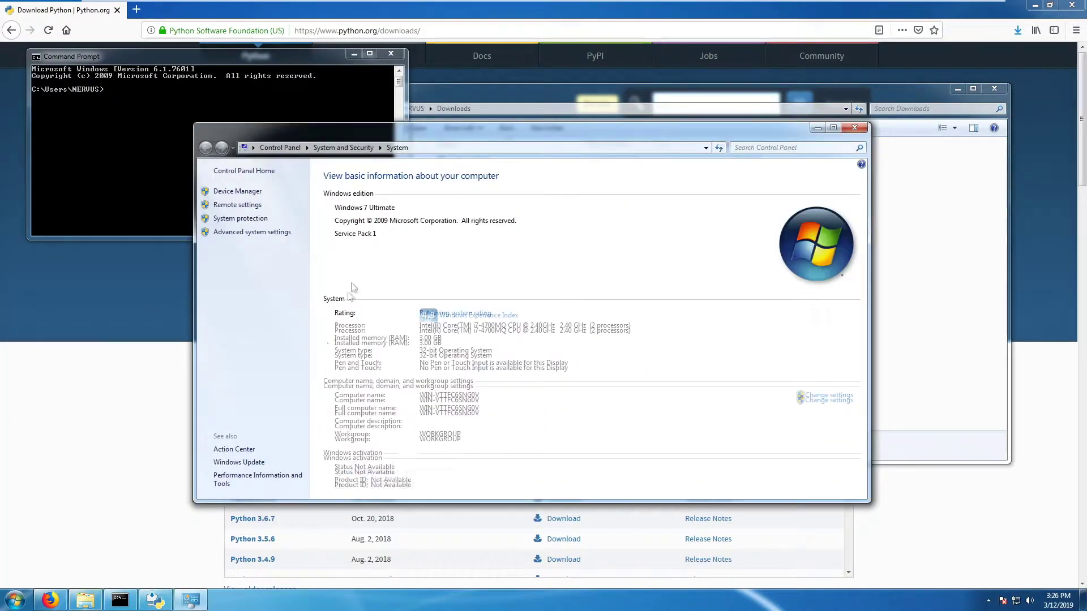
pyautogui.click(240, 233)
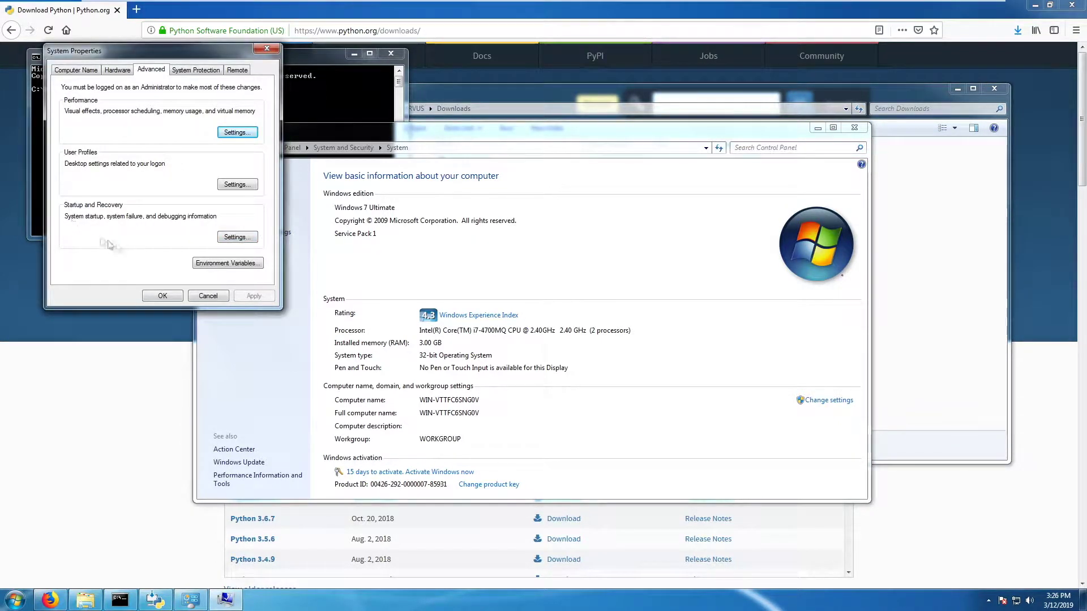
pyautogui.click(232, 267)
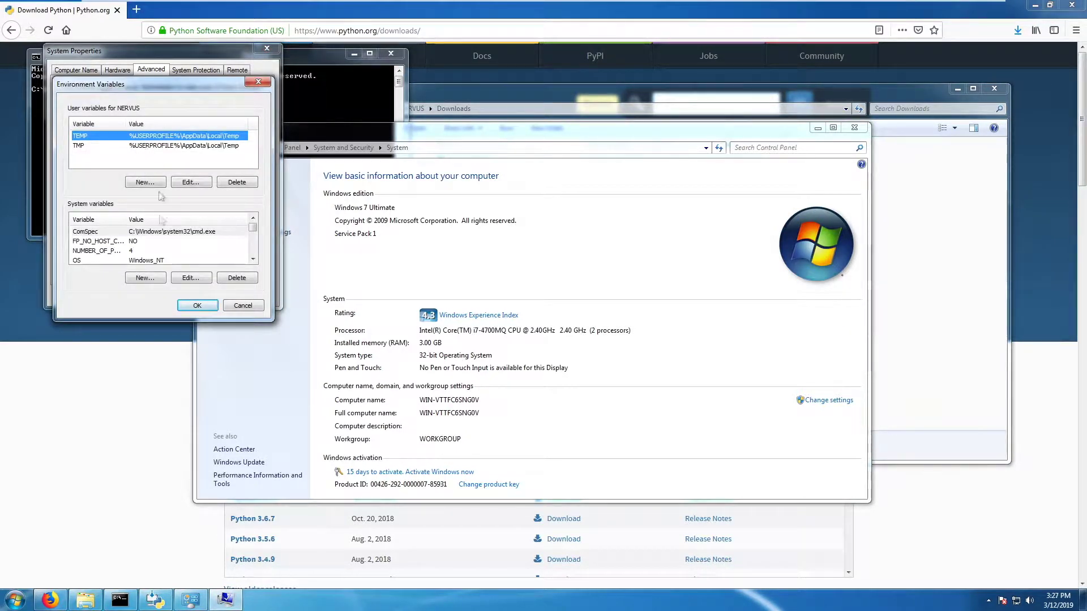
# Step: Examine the full value of the Path system variable and close all the system settings windows without changing it
pyautogui.moveTo(253, 228); pyautogui.dragTo(255, 240)
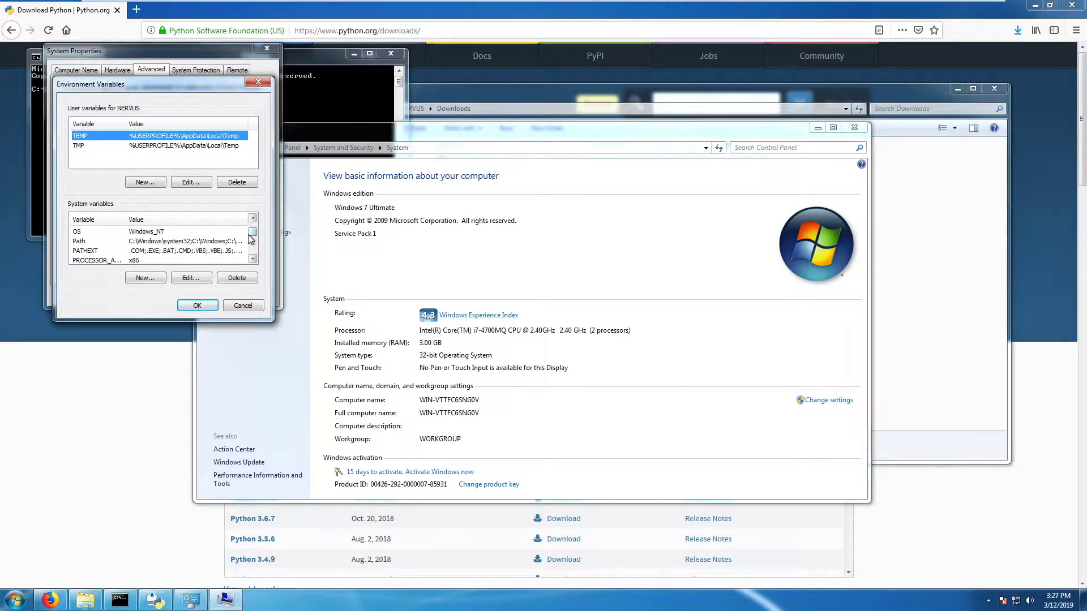
pyautogui.click(144, 244)
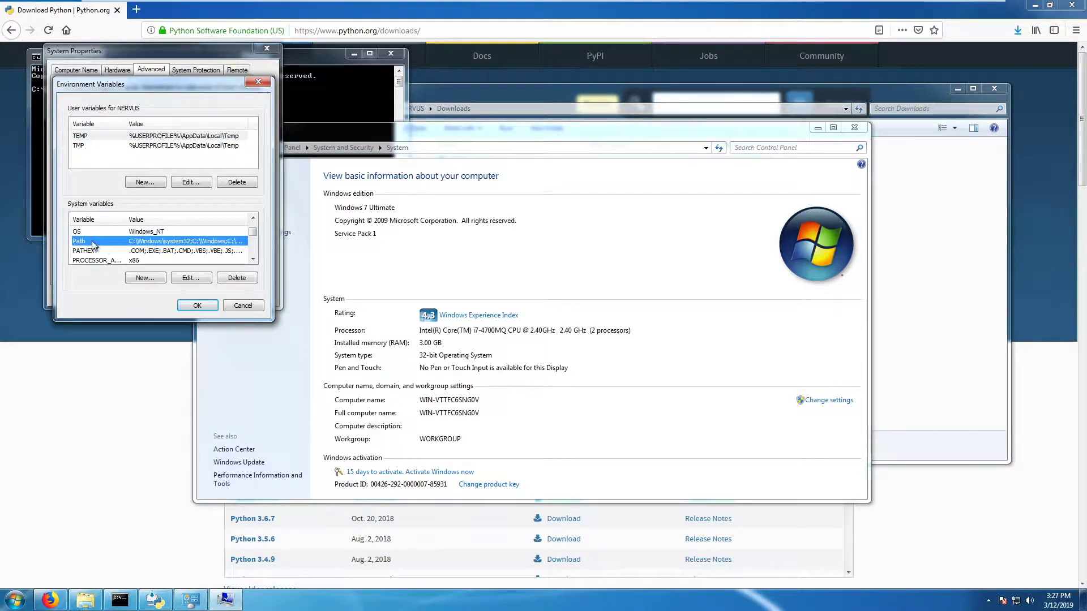
pyautogui.click(186, 279)
pyautogui.click(239, 157)
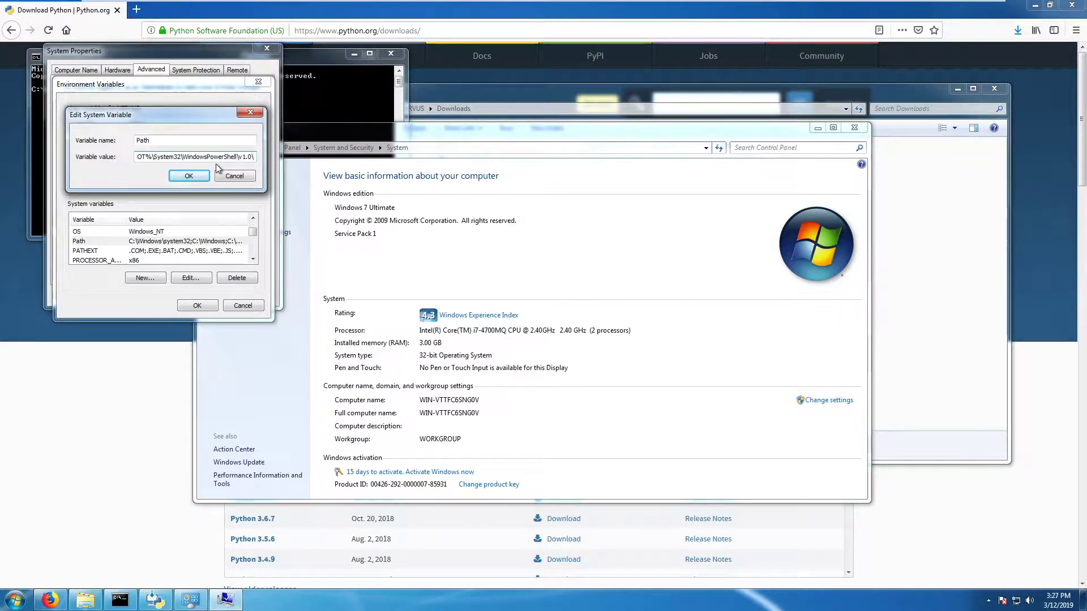
pyautogui.press('Left')
pyautogui.press('Left')
pyautogui.press('Left')
pyautogui.press('Left')
pyautogui.press('Left')
pyautogui.press('Left')
pyautogui.press('Left')
pyautogui.press('Left')
pyautogui.press('Left')
pyautogui.press('Left')
pyautogui.press('Left')
pyautogui.press('Left')
pyautogui.press('Left')
pyautogui.press('Left')
pyautogui.press('Left')
pyautogui.press('Left')
pyautogui.press('Left')
pyautogui.press('Left')
pyautogui.press('Left')
pyautogui.press('Left')
pyautogui.press('Left')
pyautogui.press('Left')
pyautogui.press('Left')
pyautogui.press('Left')
pyautogui.press('Left')
pyautogui.press('Left')
pyautogui.press('Left')
pyautogui.press('Left')
pyautogui.press('Left')
pyautogui.press('Left')
pyautogui.press('Left')
pyautogui.press('Left')
pyautogui.press('Left')
pyautogui.press('Left')
pyautogui.press('Left')
pyautogui.press('Left')
pyautogui.press('Left')
pyautogui.press('Left')
pyautogui.press('Left')
pyautogui.press('Left')
pyautogui.press('Left')
pyautogui.press('Left')
pyautogui.press('Left')
pyautogui.press('Left')
pyautogui.press('Left')
pyautogui.press('Left')
pyautogui.press('Left')
pyautogui.press('Left')
pyautogui.press('Left')
pyautogui.press('Left')
pyautogui.press('Left')
pyautogui.press('Left')
pyautogui.press('Left')
pyautogui.press('Left')
pyautogui.press('Left')
pyautogui.press('Left')
pyautogui.press('Left')
pyautogui.press('Left')
pyautogui.press('Left')
pyautogui.press('Left')
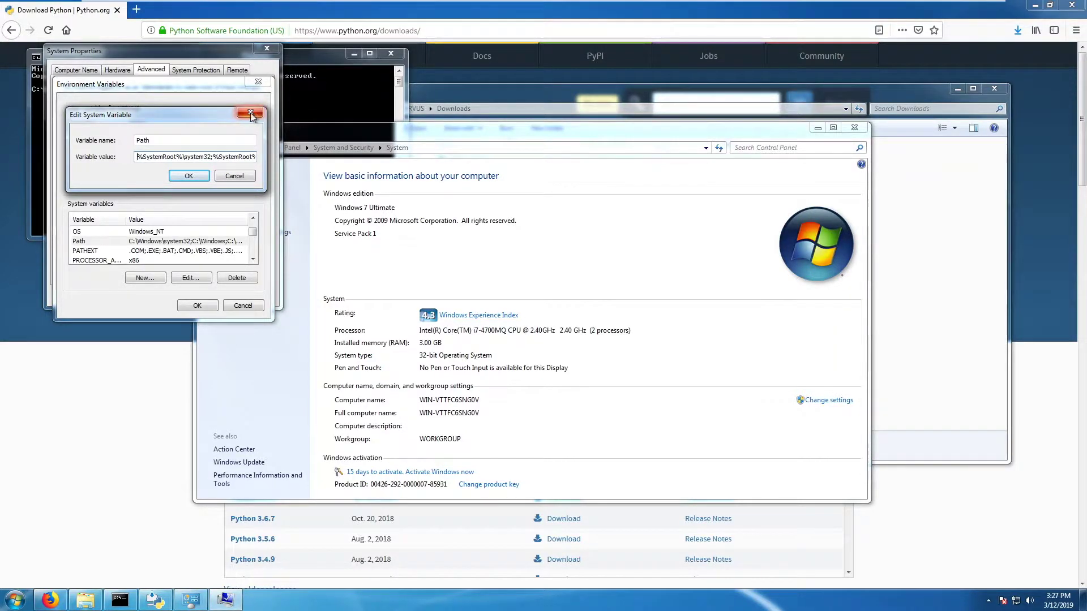
pyautogui.click(251, 113)
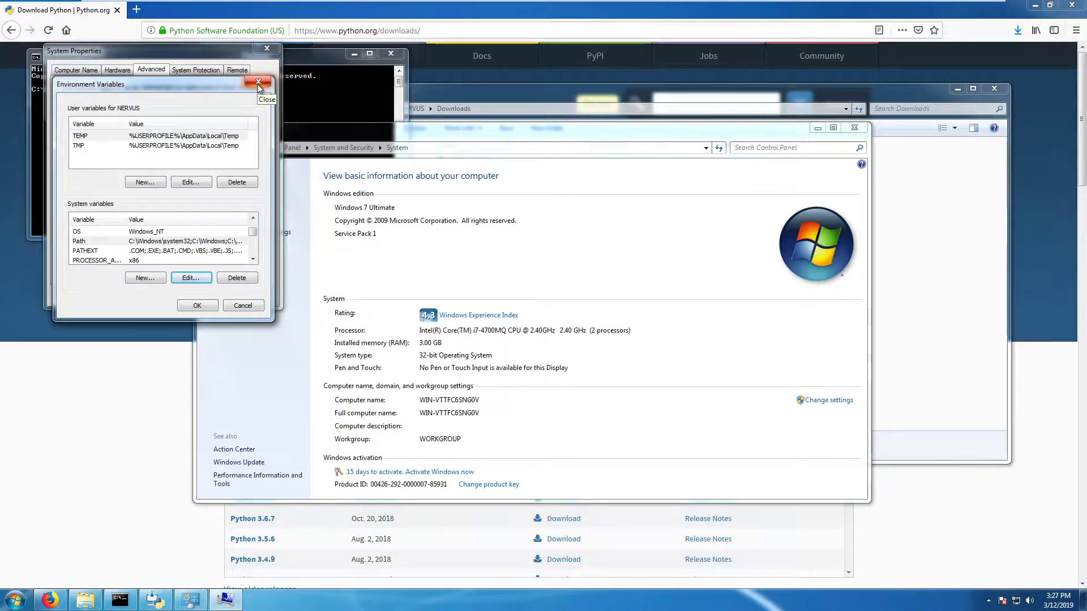
pyautogui.click(258, 83)
pyautogui.click(267, 48)
pyautogui.click(857, 129)
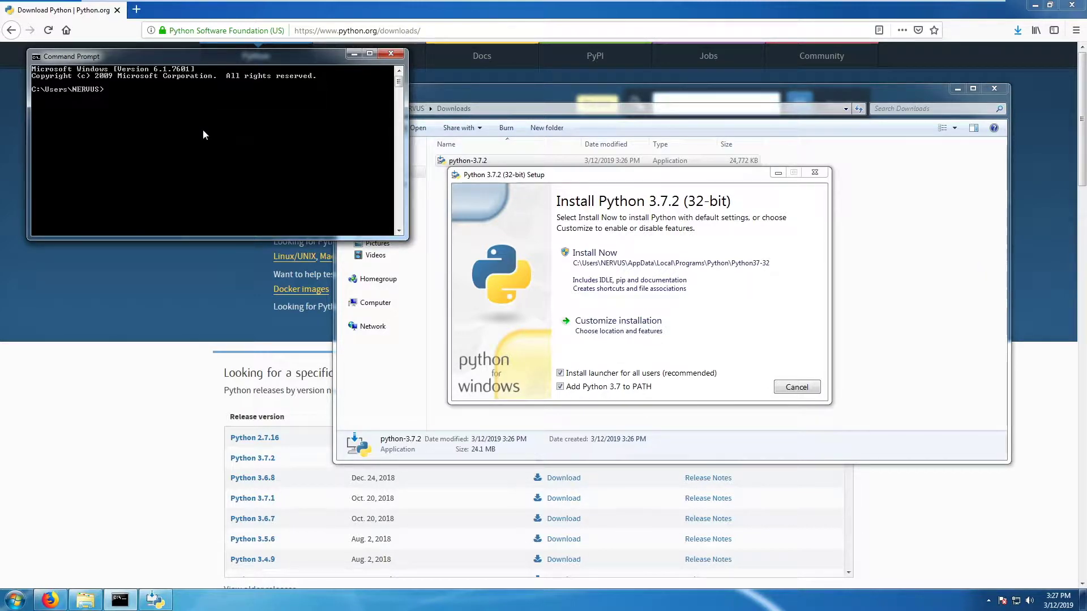
# Step: Try running python in the Command Prompt and clear the screen with cls
pyautogui.write('python')
pyautogui.press('Return')
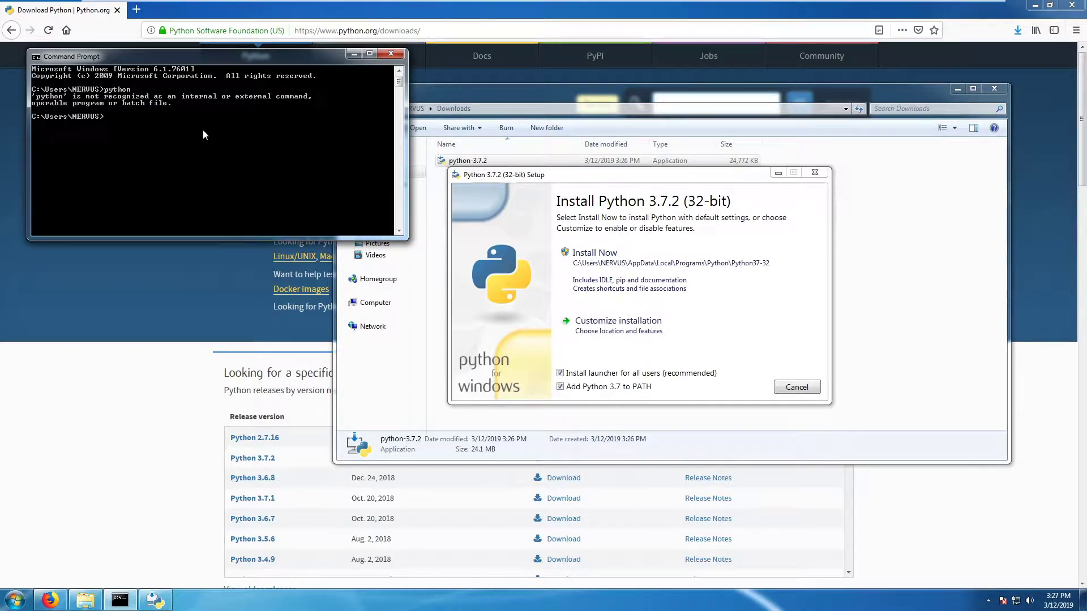
pyautogui.write('cls')
pyautogui.press('Return')
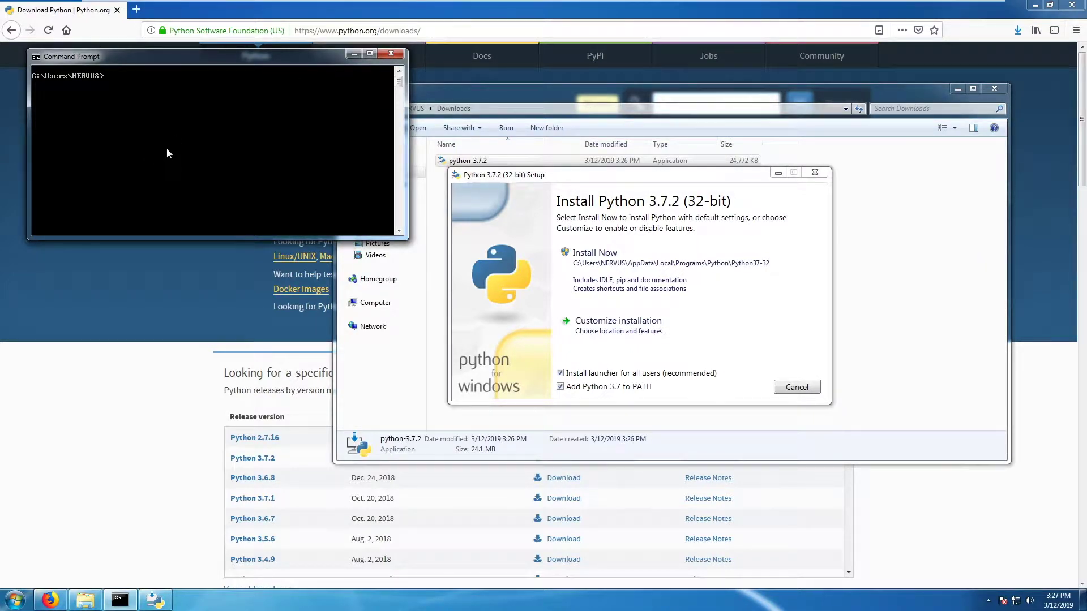
# Step: Launch Notepad by running notepad in the Command Prompt, and close both windows
pyautogui.write('notepad')
pyautogui.press('Return')
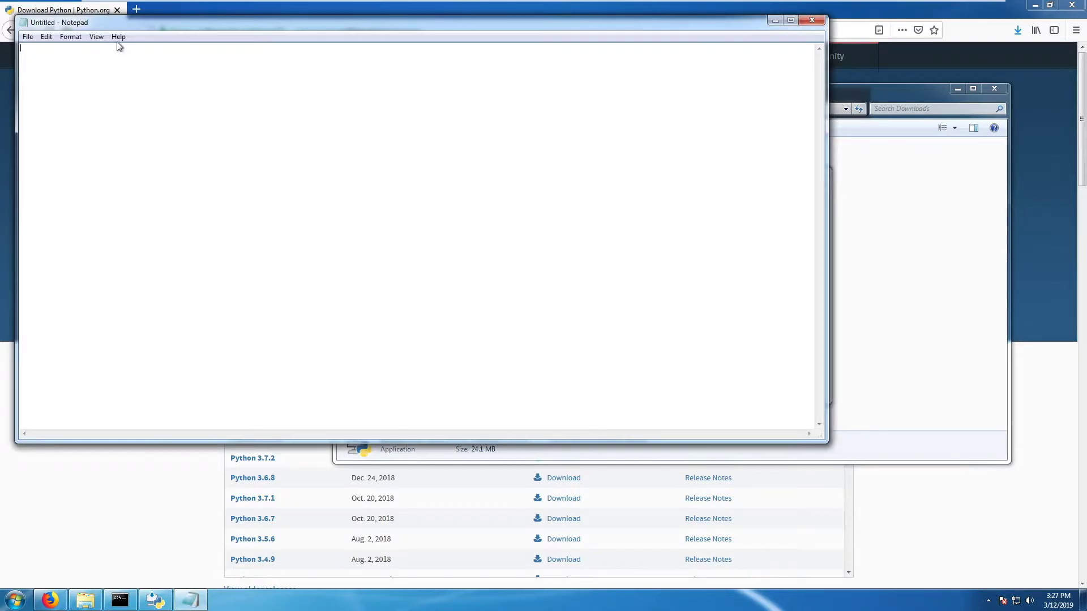
pyautogui.moveTo(127, 29); pyautogui.dragTo(209, 46)
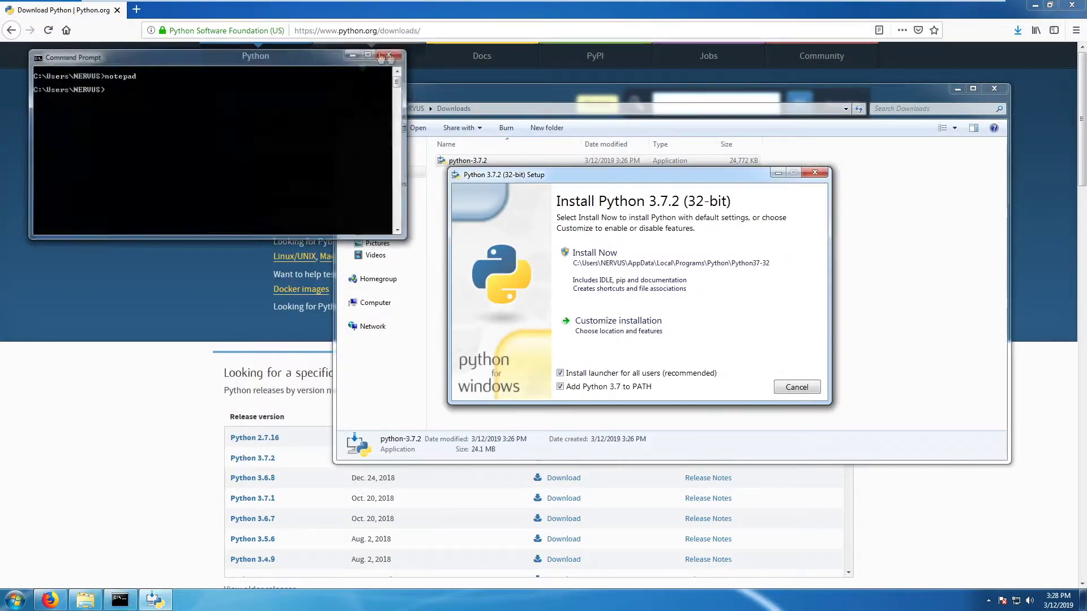
# Step: Open a fresh Command Prompt window and place it beside the Python installer
pyautogui.press('super')
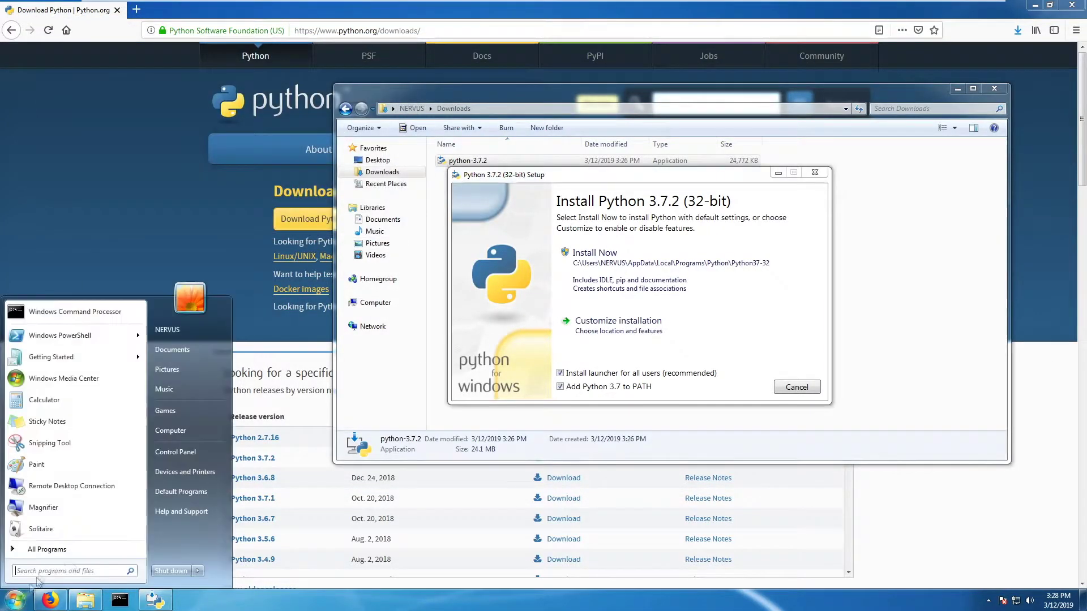
pyautogui.click(73, 308)
pyautogui.moveTo(192, 65); pyautogui.dragTo(211, 92)
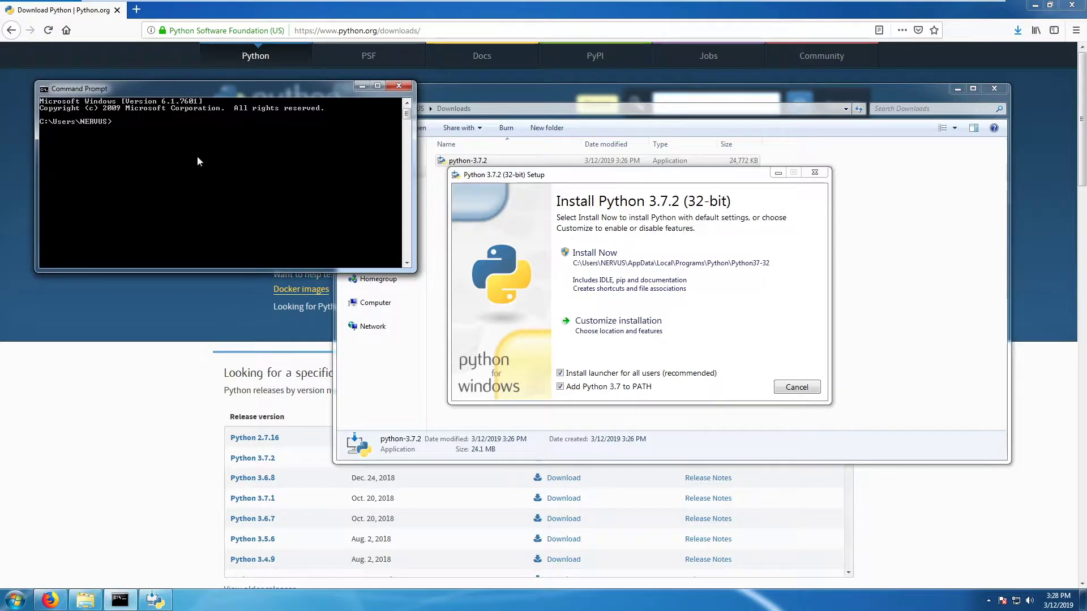
# Step: Run notepad from the new Command Prompt and close the Notepad window it opens
pyautogui.write('notepad')
pyautogui.press('Return')
pyautogui.moveTo(391, 79); pyautogui.dragTo(334, 82)
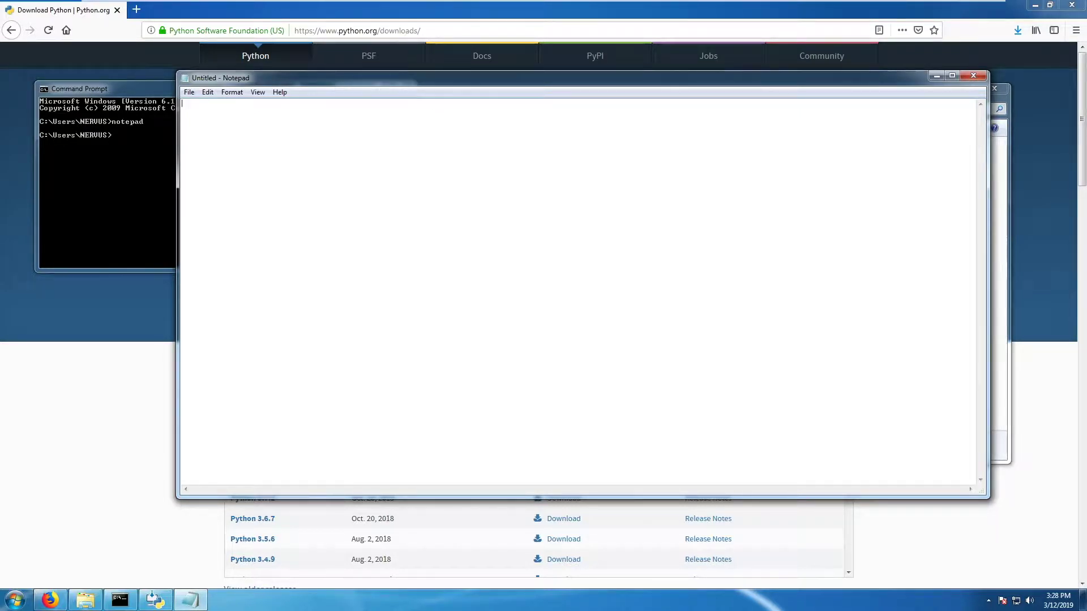
pyautogui.click(970, 77)
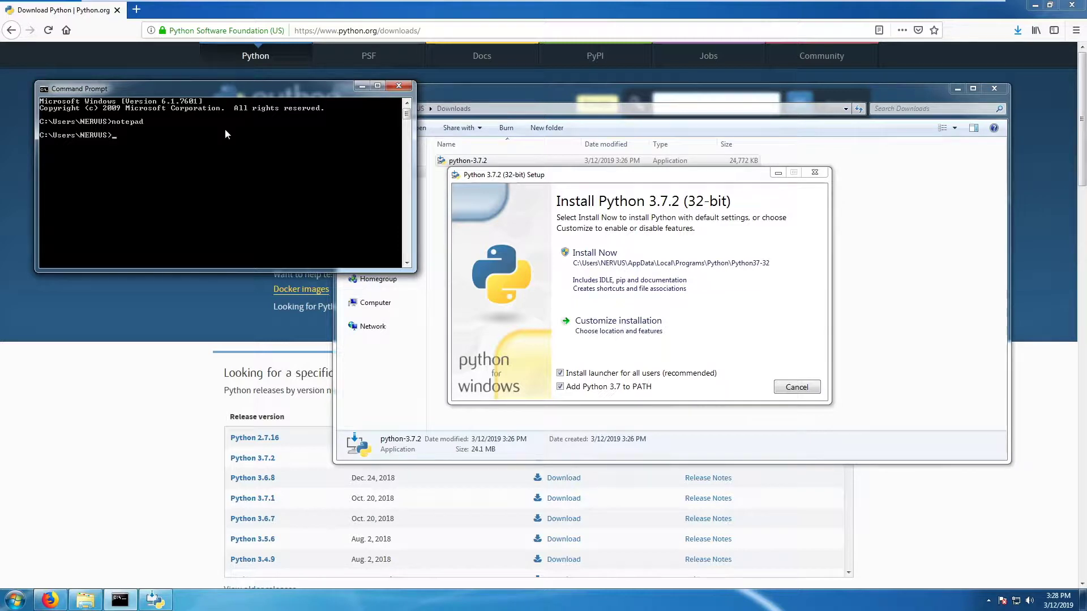
# Step: Start PowerShell inside the Command Prompt and list the user folder's contents with ls
pyautogui.write('powershell')
pyautogui.press('Return')
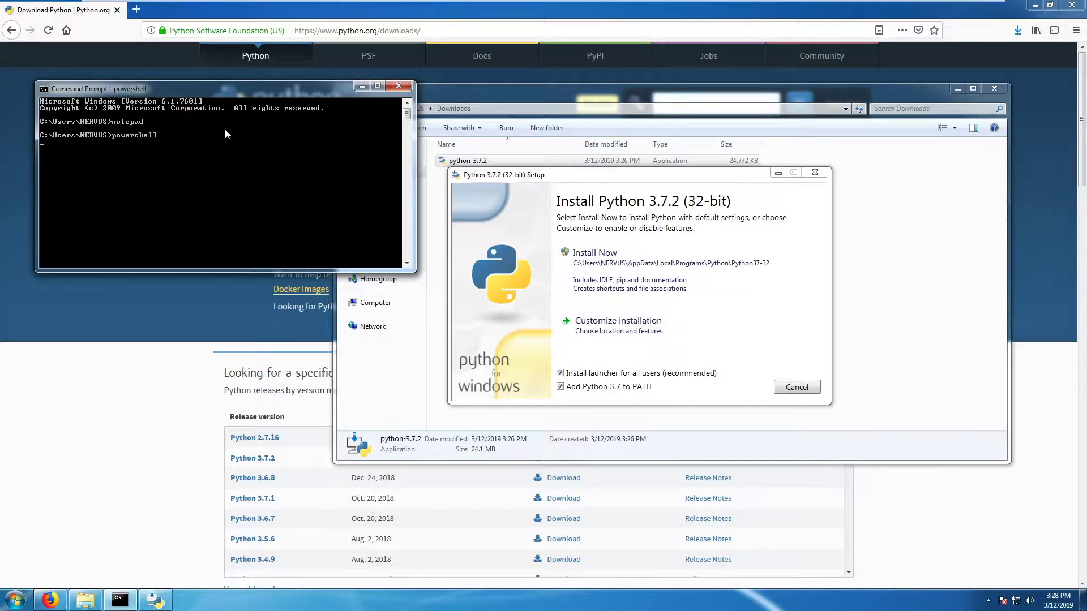
pyautogui.write('ls')
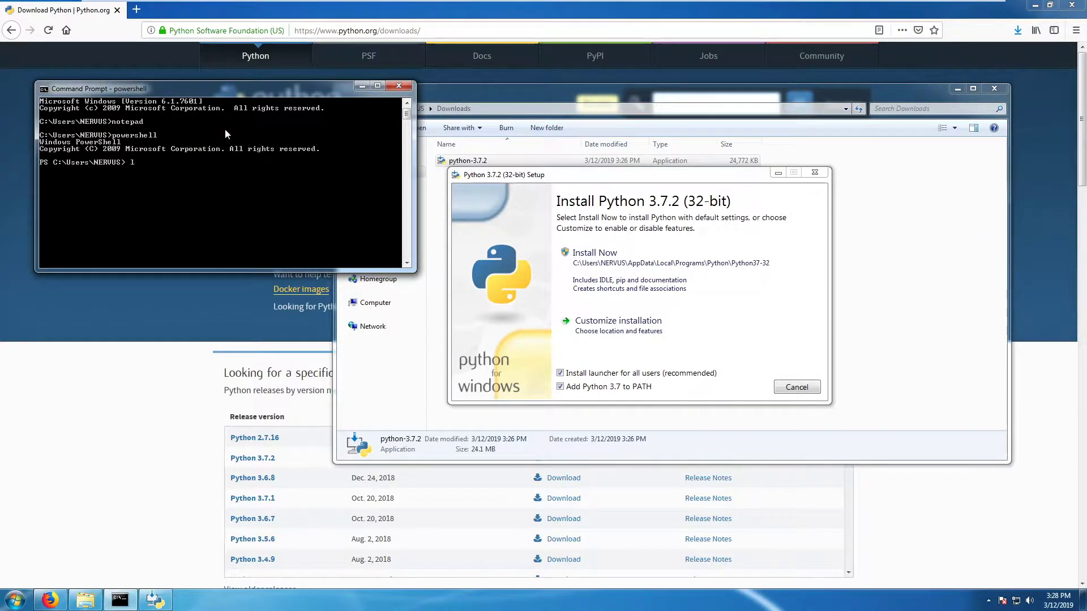
pyautogui.press('Return')
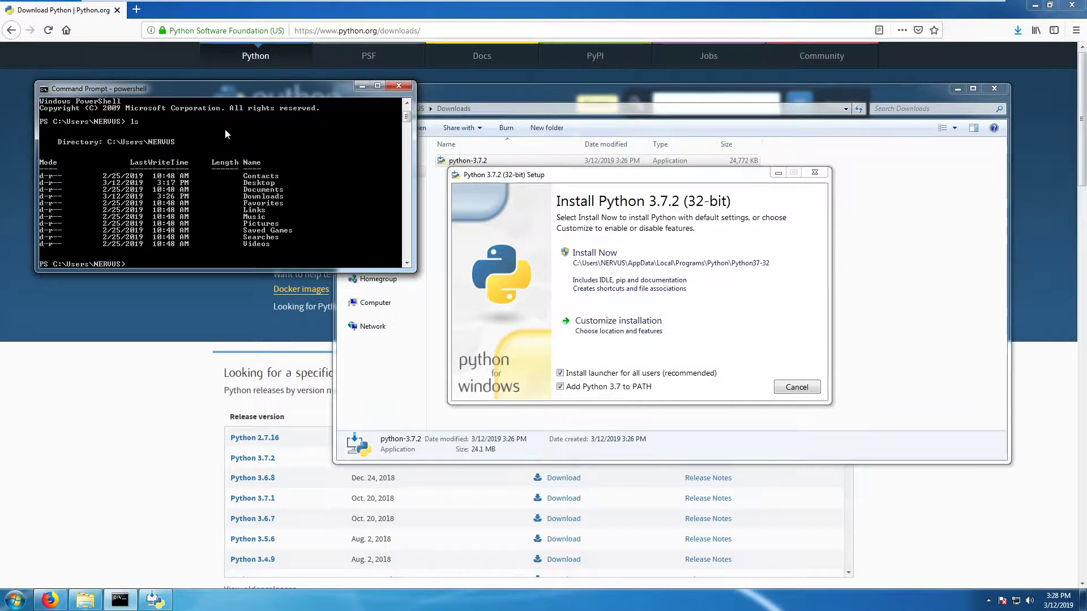
# Step: Clear the PowerShell output with cls and shift the console window slightly
pyautogui.write('cls')
pyautogui.press('Return')
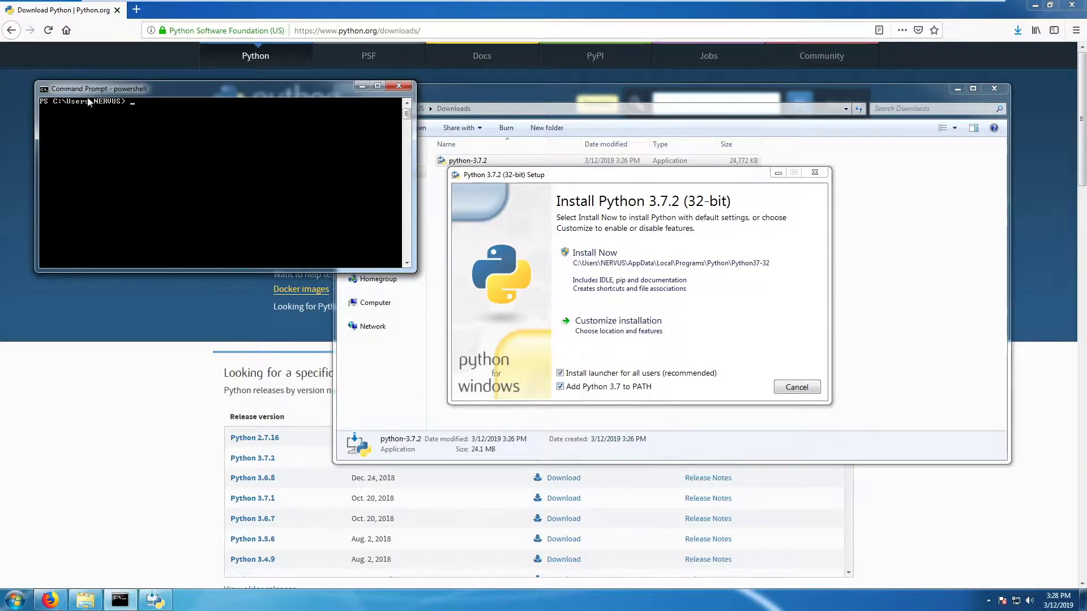
pyautogui.moveTo(135, 96)
pyautogui.mouseDown()
pyautogui.moveTo(178, 107)
pyautogui.moveTo(155, 102)
pyautogui.mouseUp()
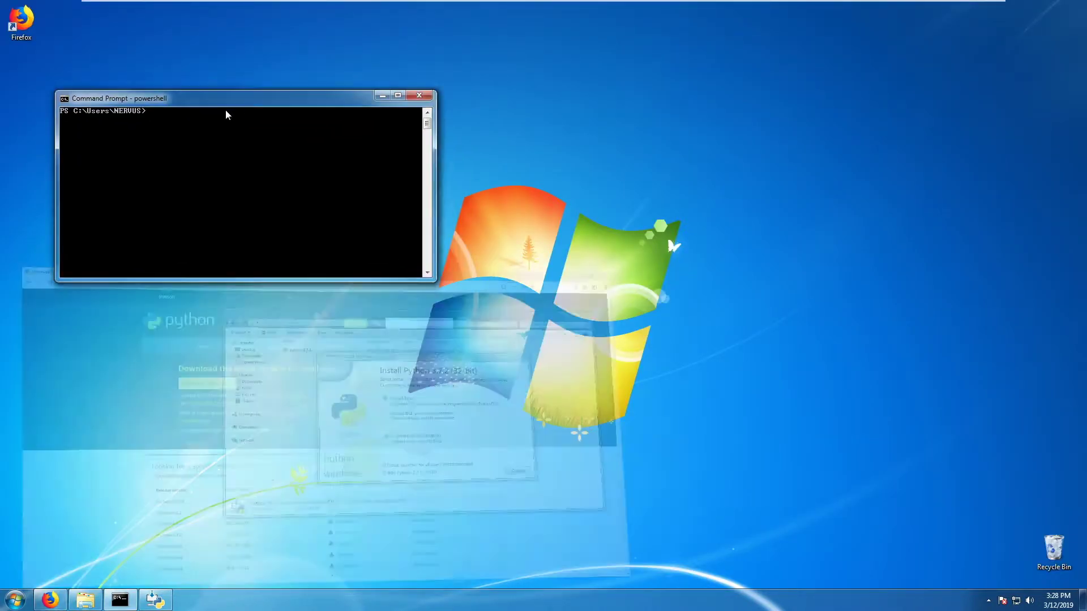
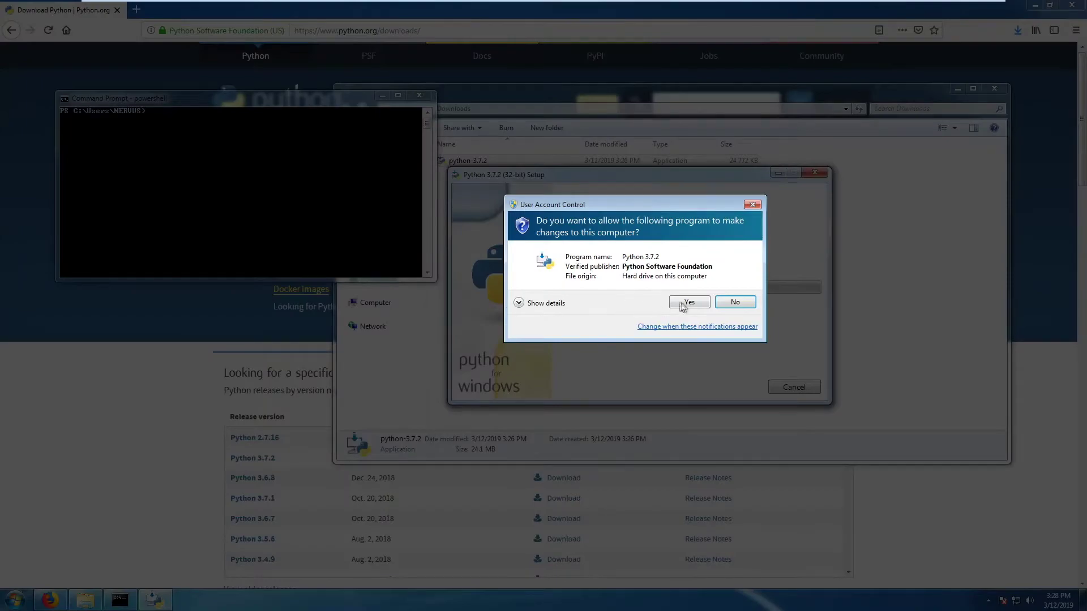
# Step: Allow the Python 3.7.2 installer to make changes to the computer and move its setup window away from the console
pyautogui.click(686, 302)
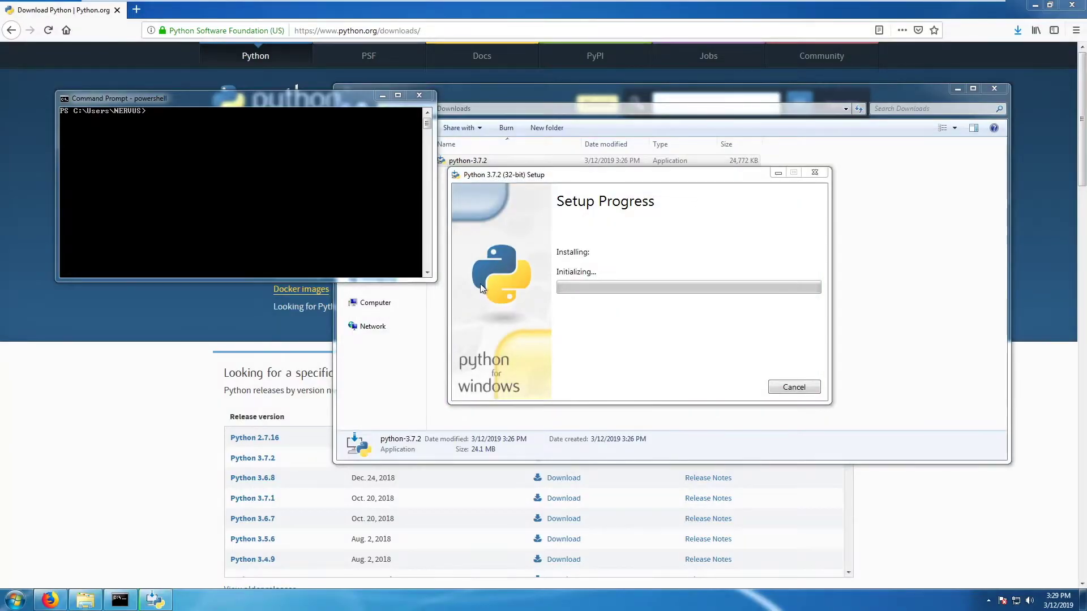
pyautogui.moveTo(587, 177); pyautogui.dragTo(764, 232)
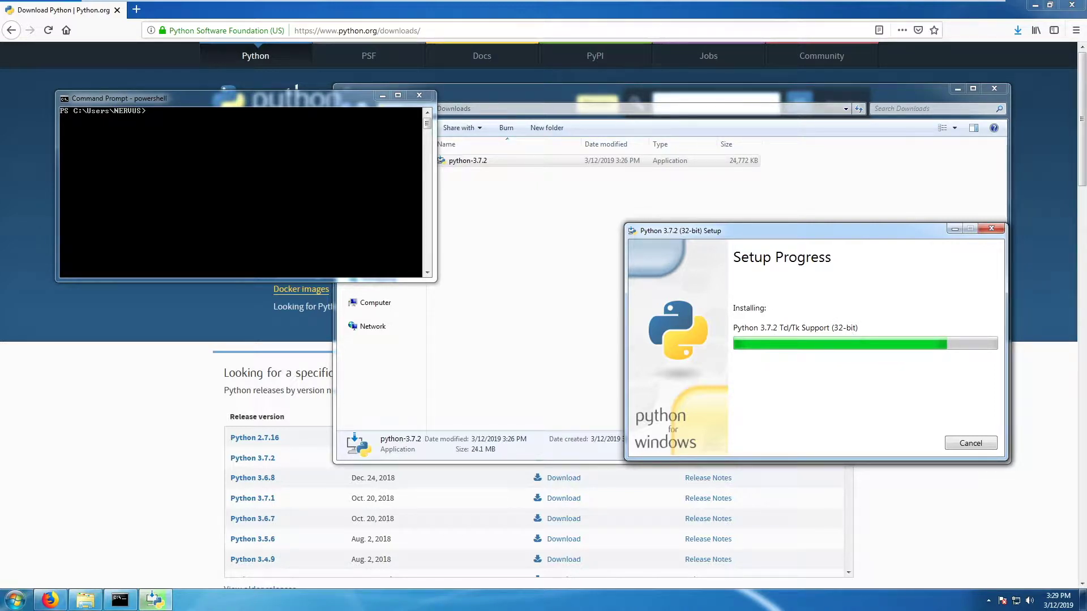
# Step: Open the computer's system properties to check the Windows edition and system type, and close the window
pyautogui.click(15, 600)
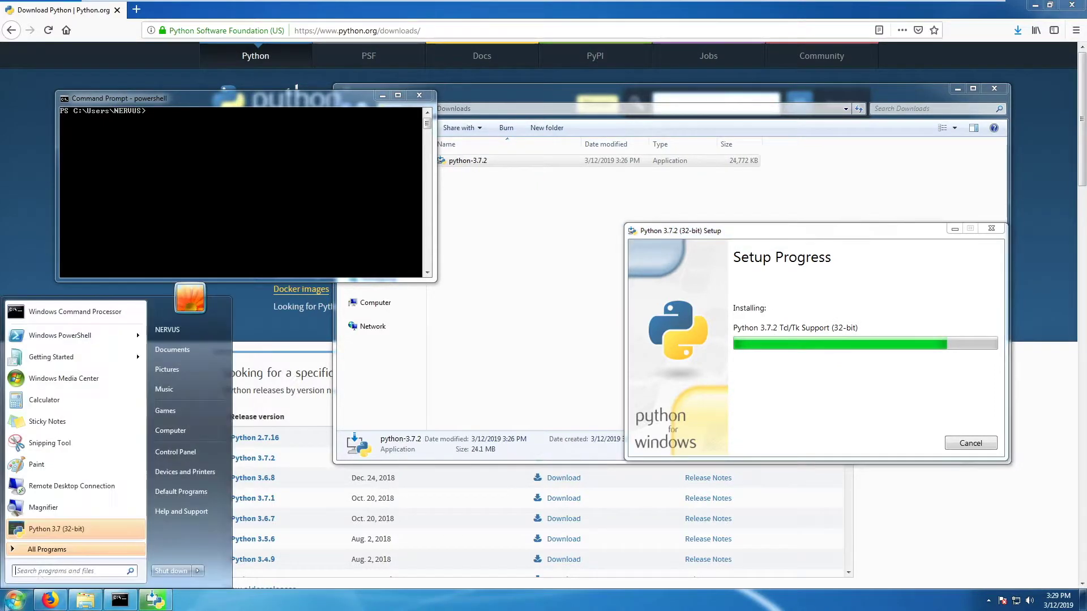
pyautogui.rightClick(176, 433)
pyautogui.click(218, 530)
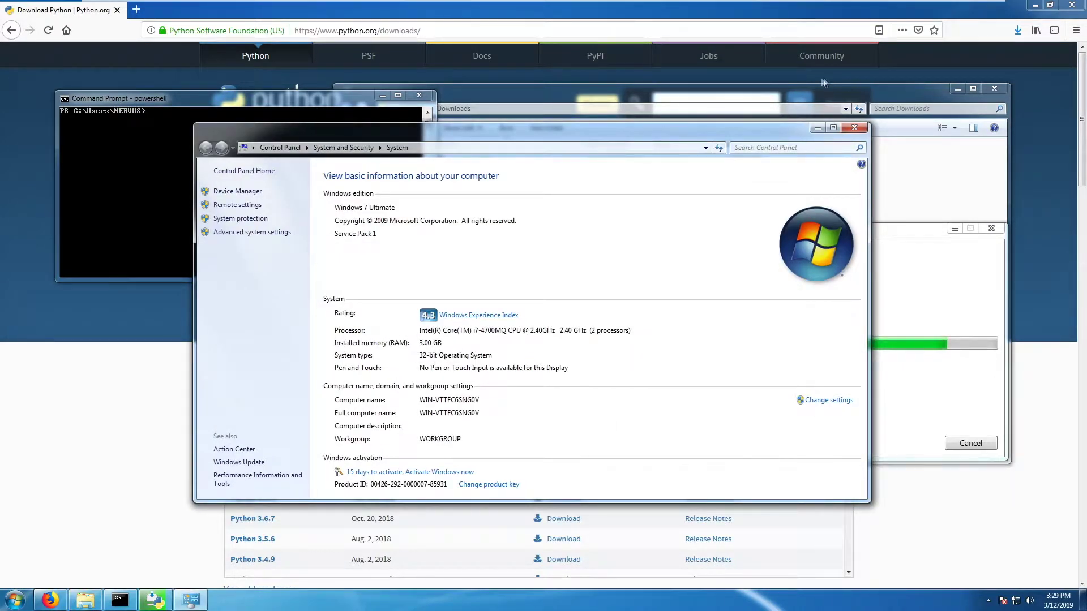
pyautogui.click(854, 127)
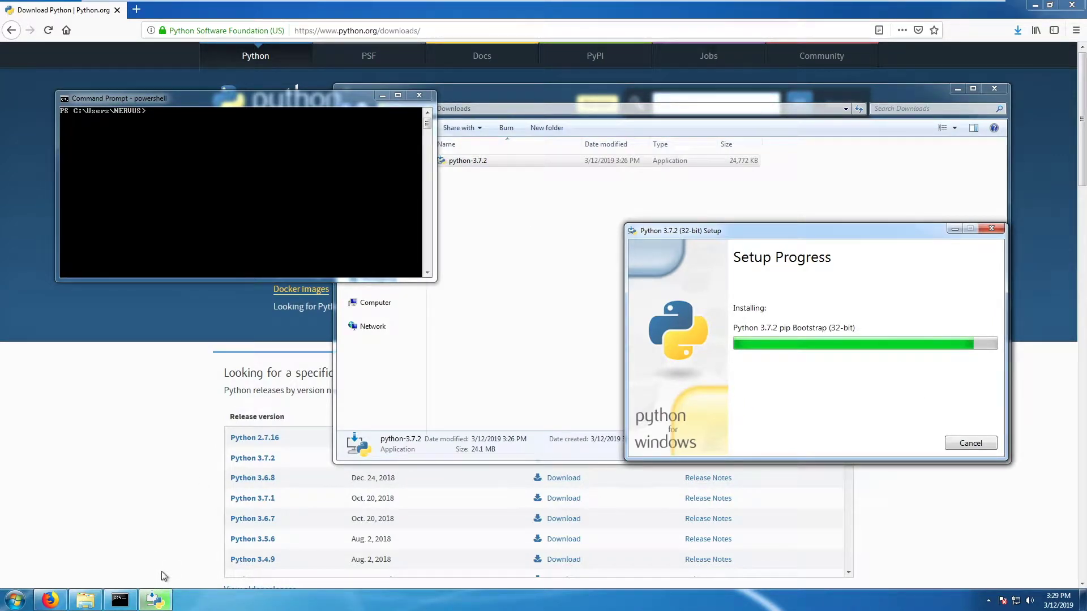
# Step: Close the finished Python installer and the PowerShell console window
pyautogui.moveTo(790, 231); pyautogui.dragTo(791, 233)
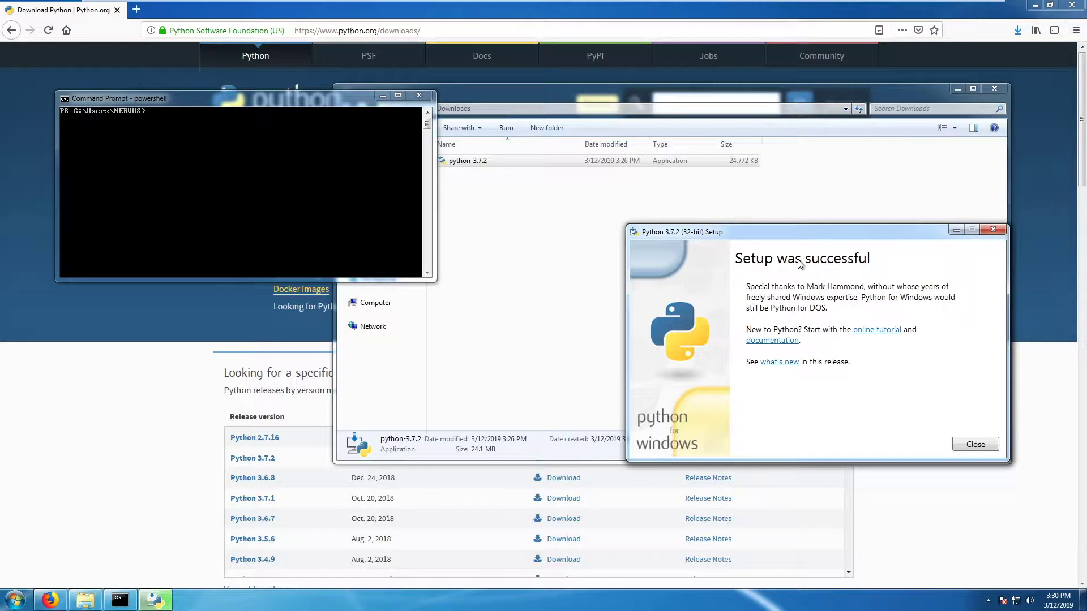
pyautogui.click(963, 449)
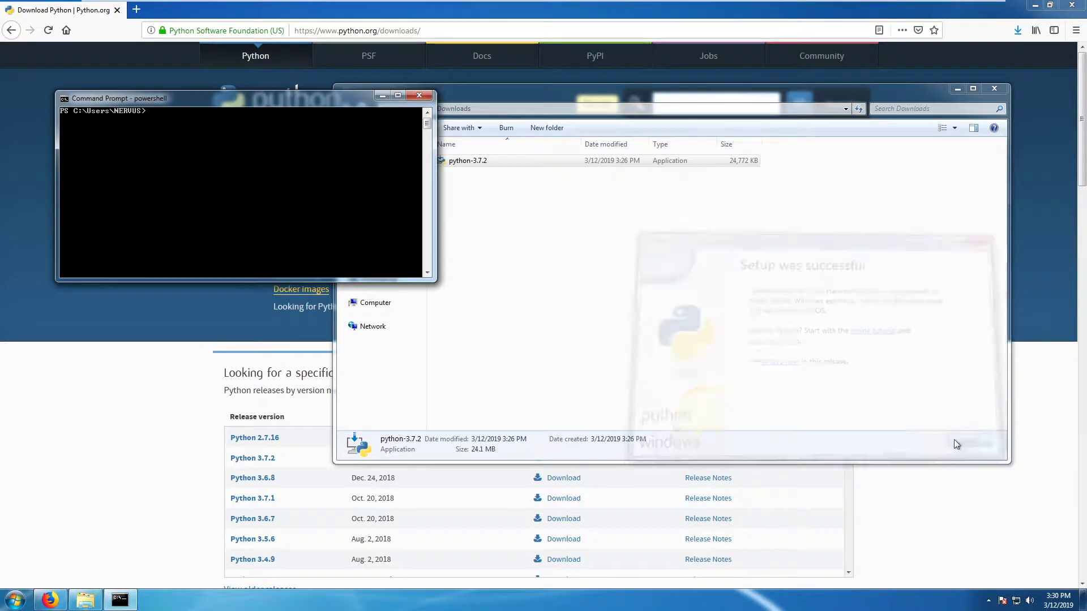
pyautogui.moveTo(297, 99); pyautogui.dragTo(297, 140)
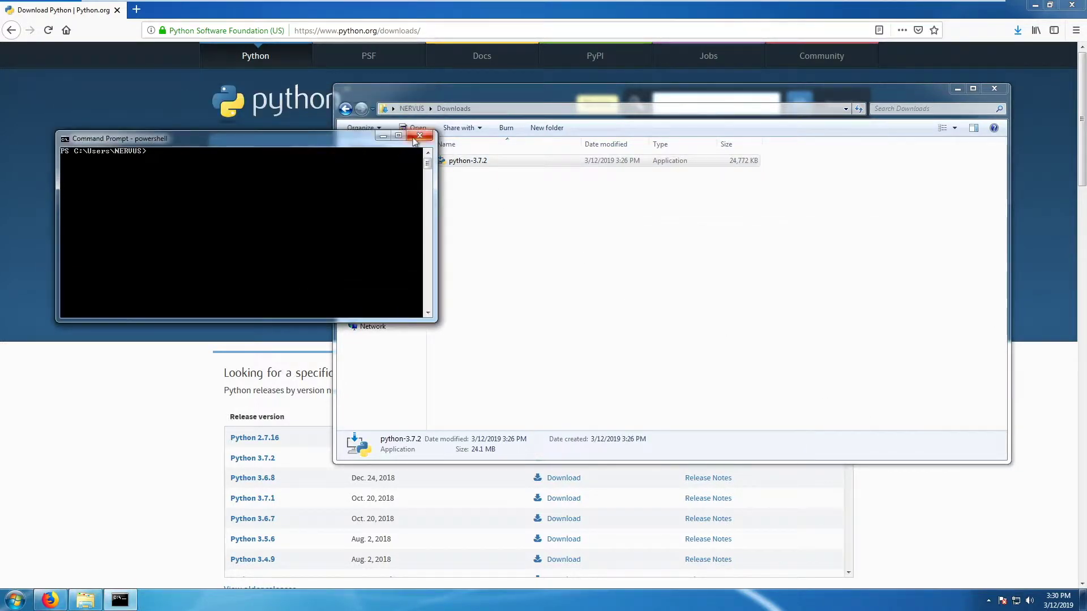
pyautogui.click(419, 136)
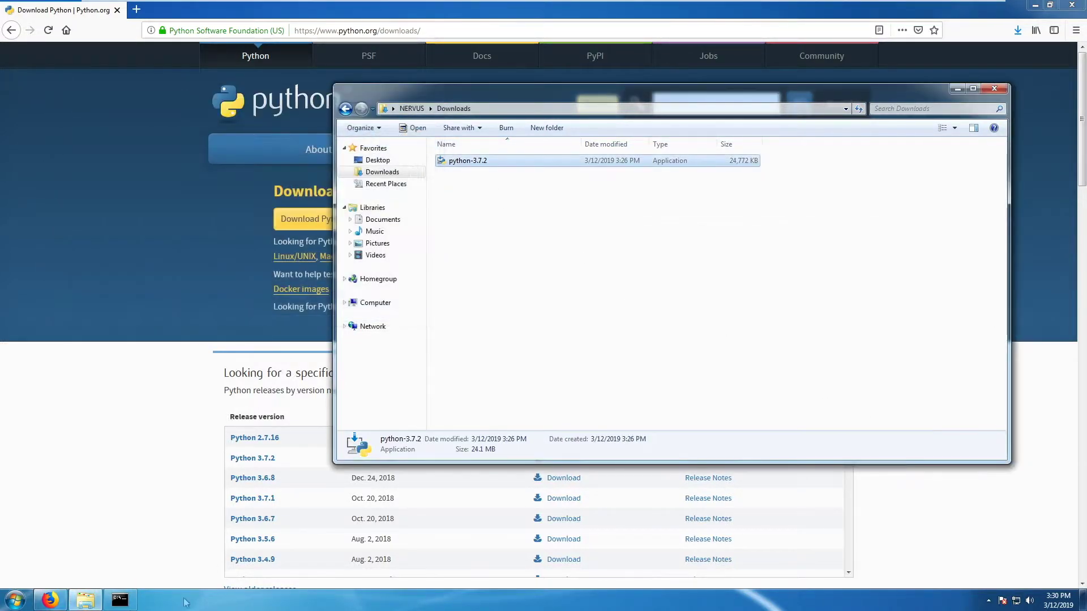
# Step: Open a new Command Prompt, move it toward the middle of the desktop, and start the Python interpreter with python
pyautogui.click(120, 600)
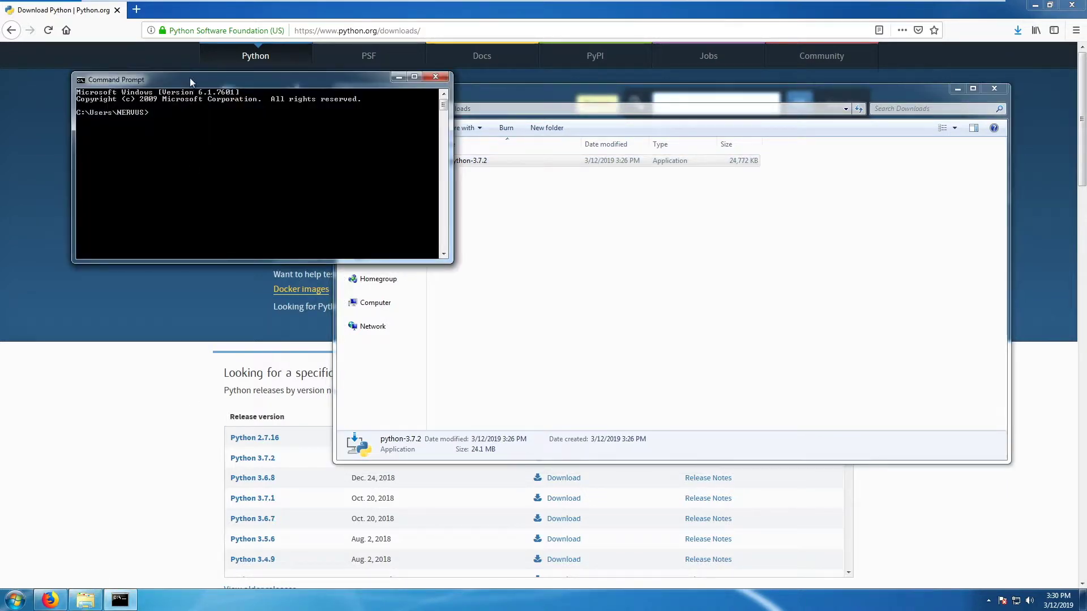
pyautogui.moveTo(189, 77); pyautogui.dragTo(254, 140)
pyautogui.write('python')
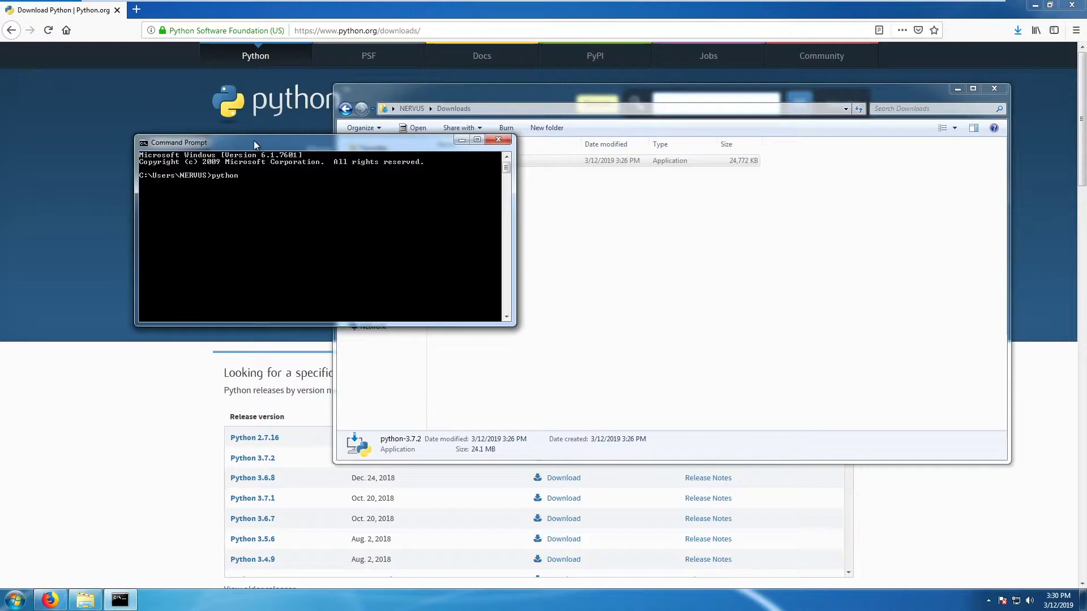
pyautogui.press('Return')
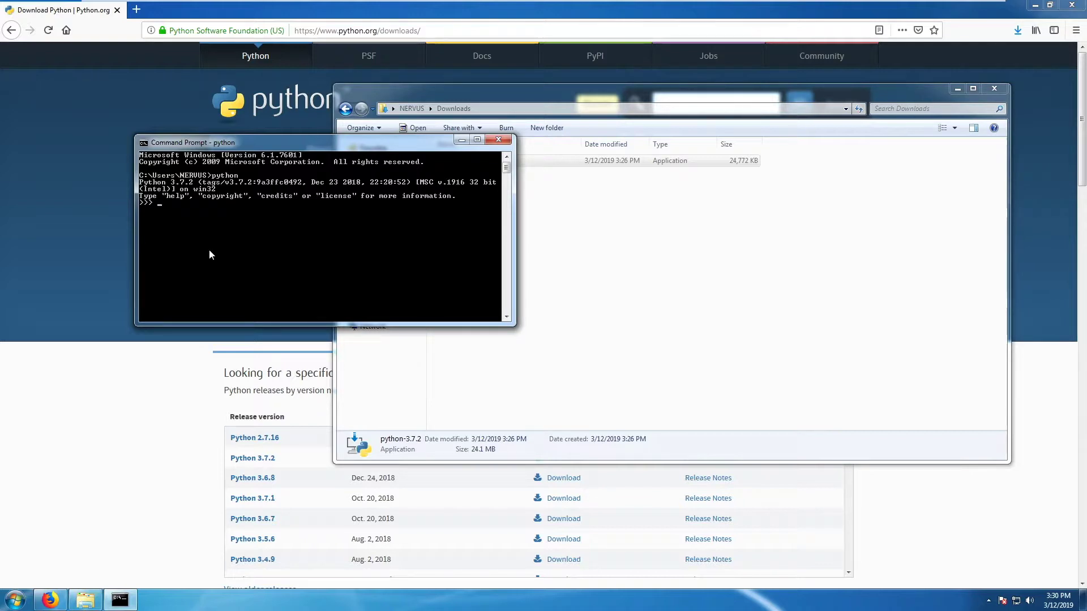
# Step: Leave the Python interpreter with exit()
pyautogui.write('exiot')
pyautogui.press('BackSpace')
pyautogui.press('BackSpace')
pyautogui.write('t()')
pyautogui.press('Return')
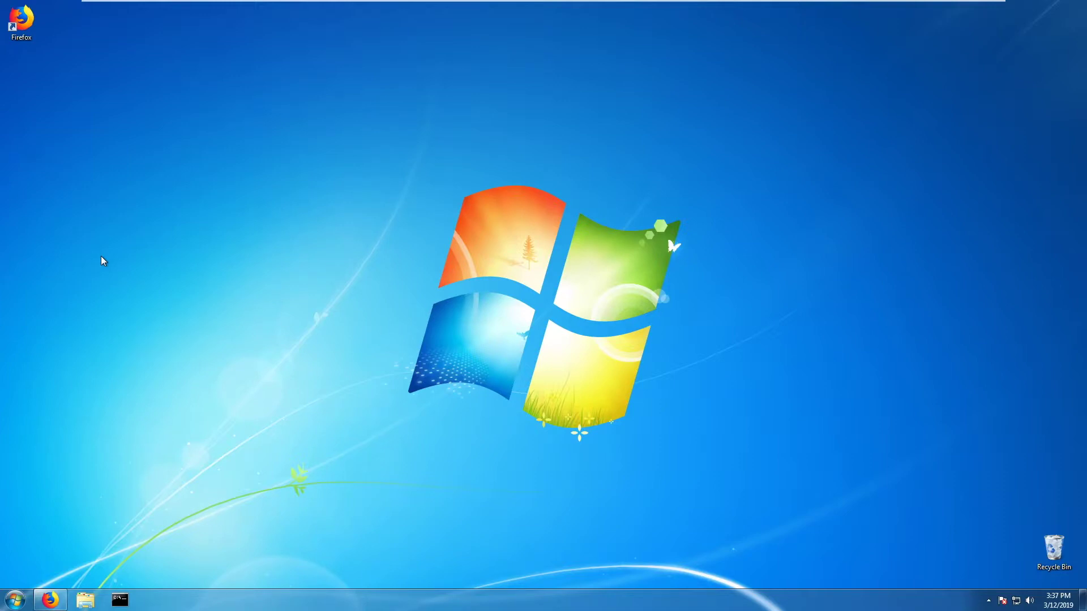
# Step: Open a taller Command Prompt near the desktop's centre and start a web server with python -m http.server 80
pyautogui.click(119, 601)
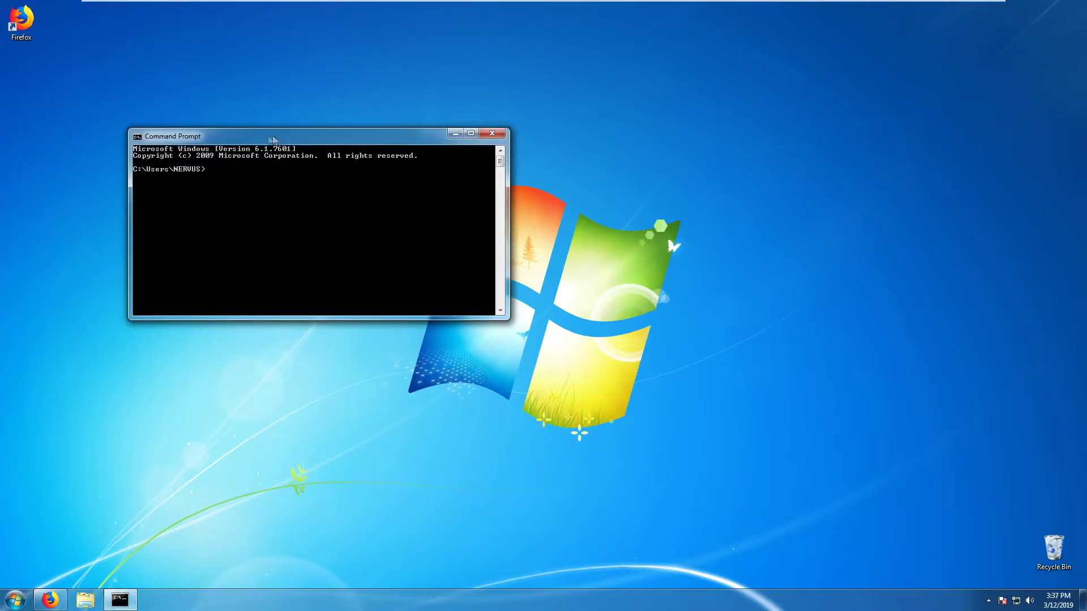
pyautogui.moveTo(162, 132); pyautogui.dragTo(418, 188)
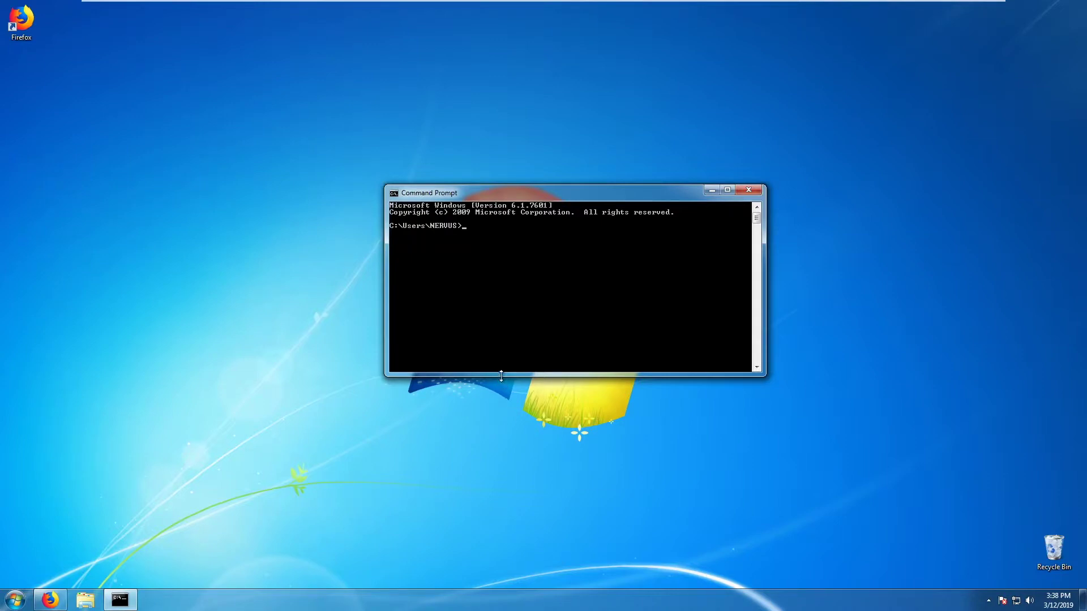
pyautogui.moveTo(501, 376); pyautogui.dragTo(502, 424)
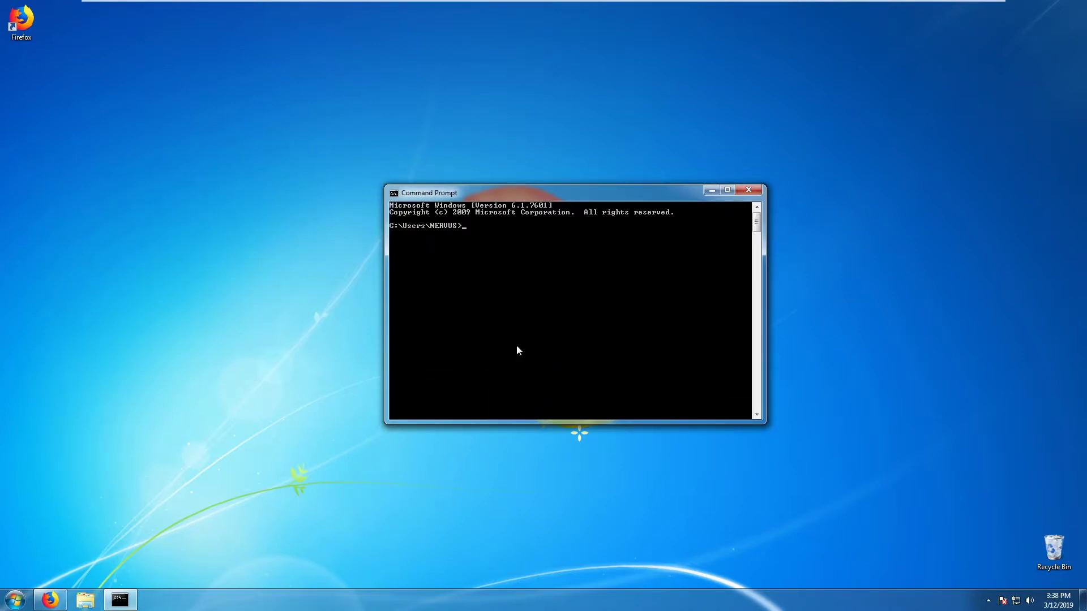
pyautogui.moveTo(507, 194); pyautogui.dragTo(494, 192)
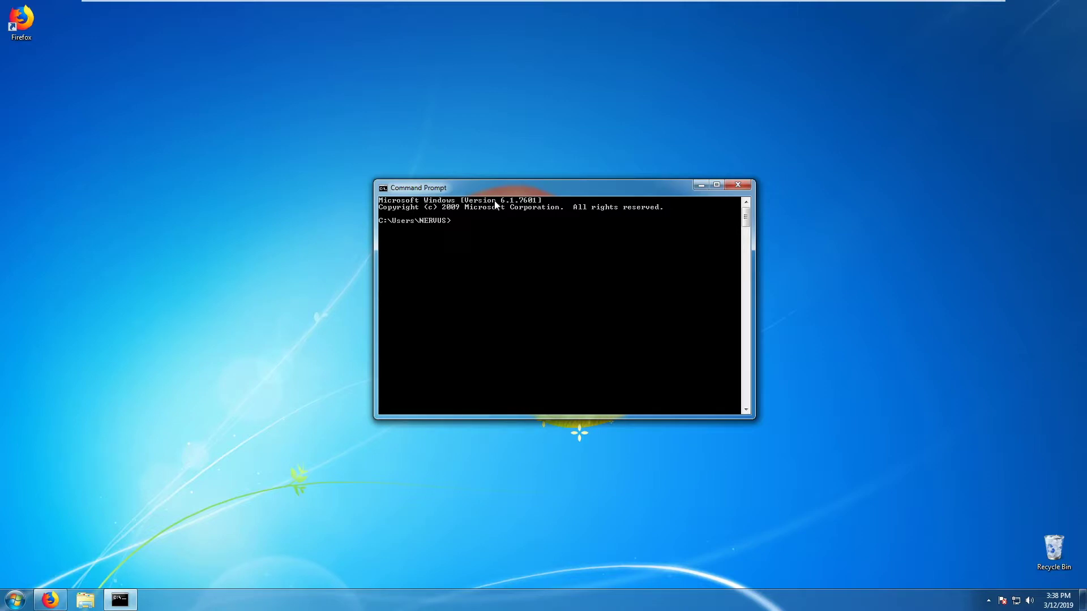
pyautogui.write('python -m http.server 80')
pyautogui.press('Return')
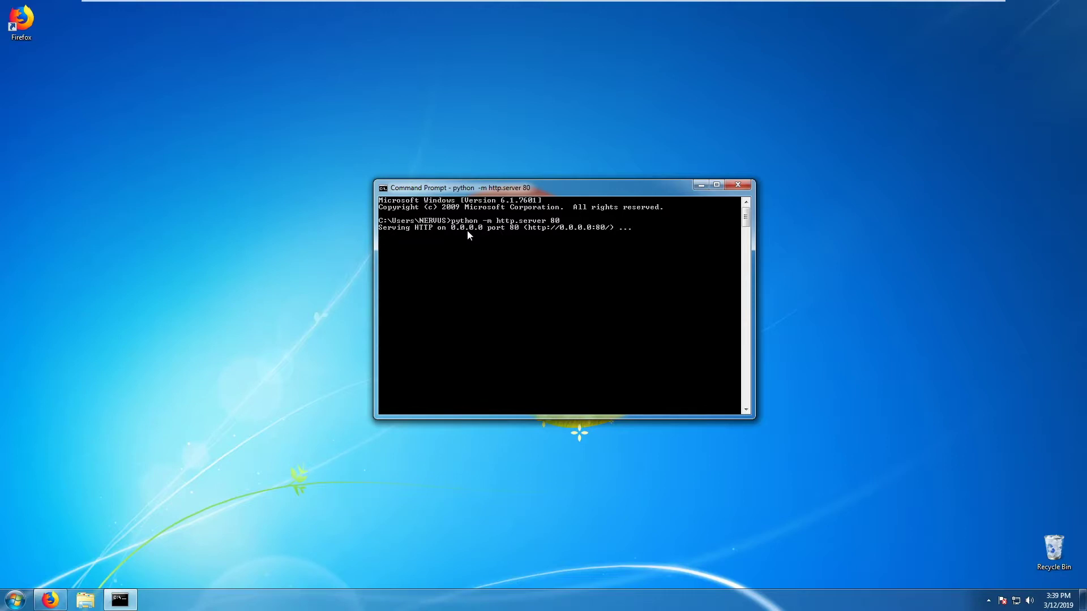
# Step: Switch to Firefox, load localhost, and bring the Command Prompt running the server back to the front
pyautogui.click(51, 601)
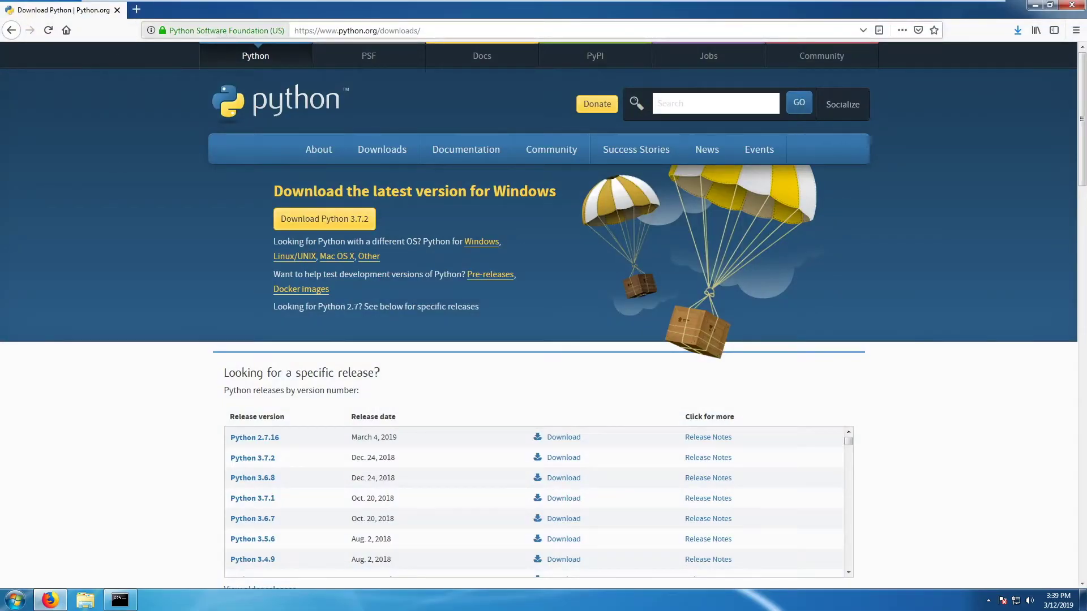
pyautogui.click(338, 28)
pyautogui.write('lo')
pyautogui.press('Return')
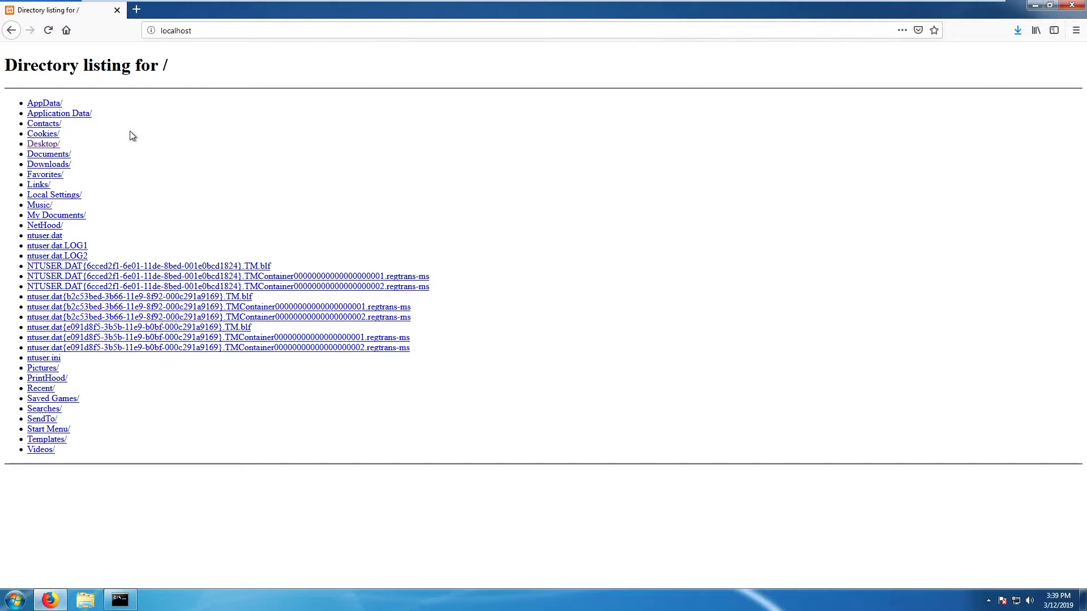
pyautogui.click(134, 601)
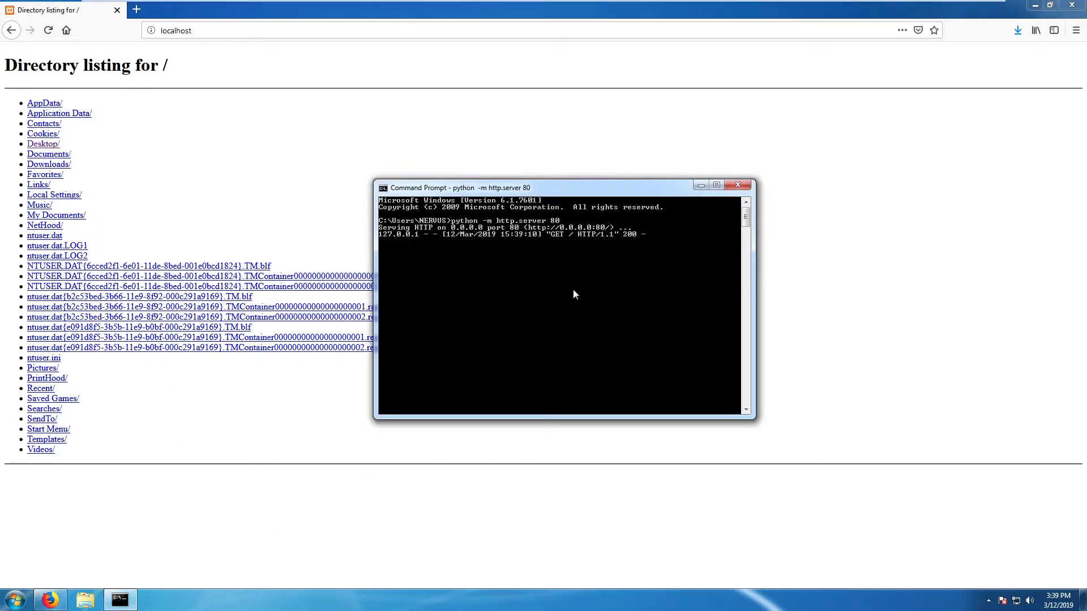
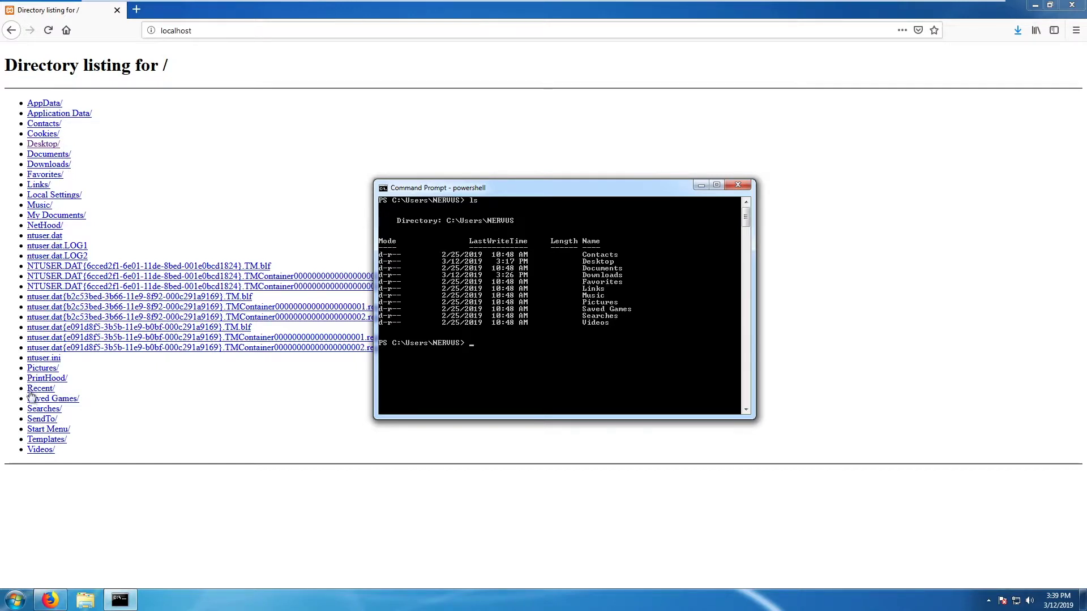
# Step: Move the PowerShell window clear of the directory listing, change to .\Desktop, and list its contents with ls
pyautogui.moveTo(433, 188); pyautogui.dragTo(665, 102)
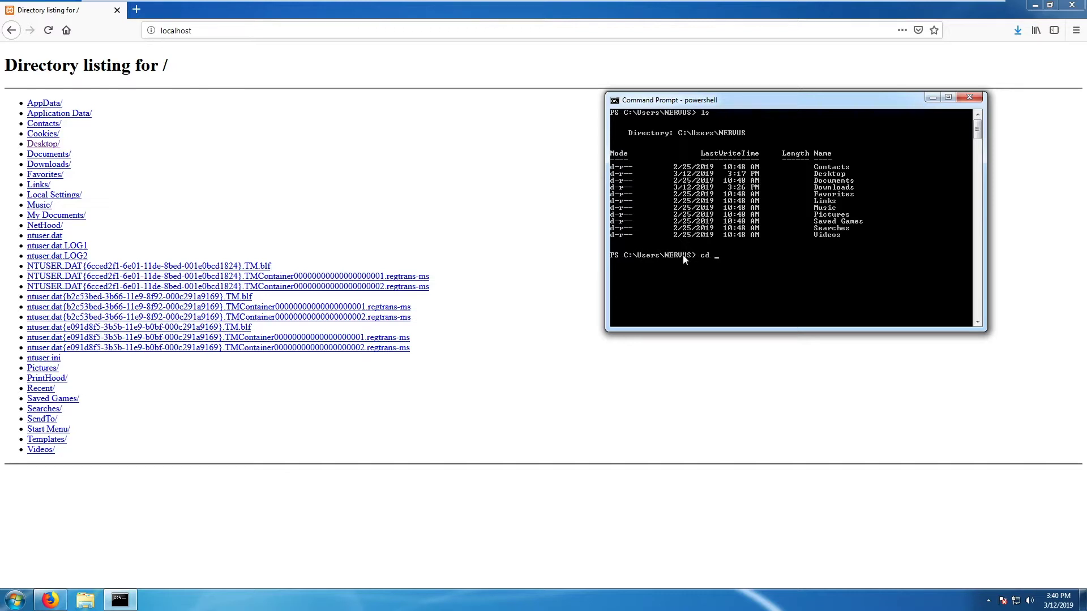
pyautogui.write('.\\Desktop')
pyautogui.press('Return')
pyautogui.write('ls')
pyautogui.press('Return')
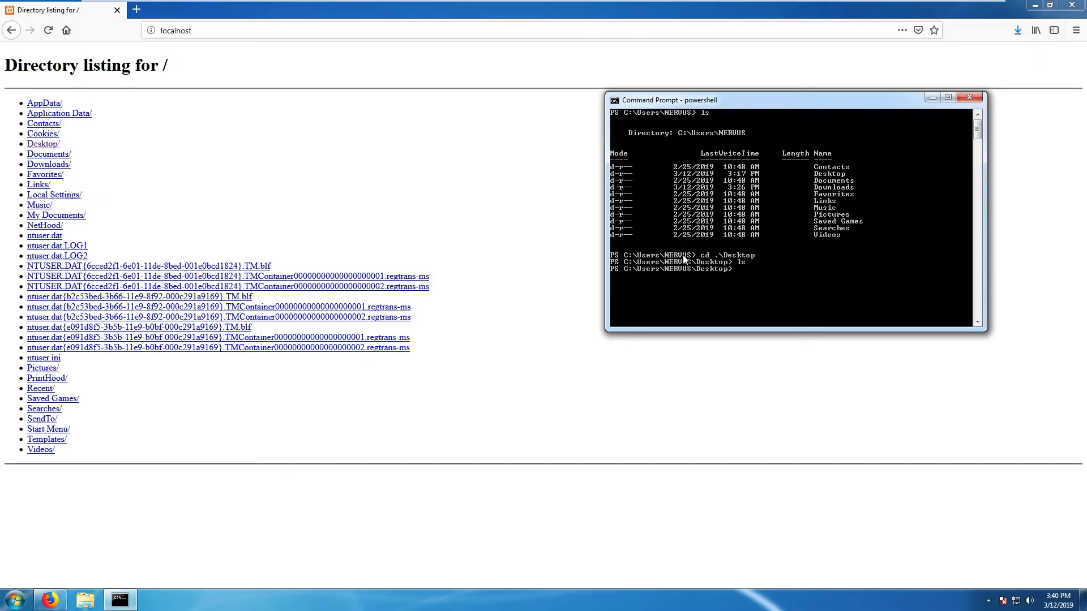
# Step: Show the desktop and create a new folder named asd on it
pyautogui.press('super+d')
pyautogui.rightClick(249, 221)
pyautogui.rightClick(202, 196)
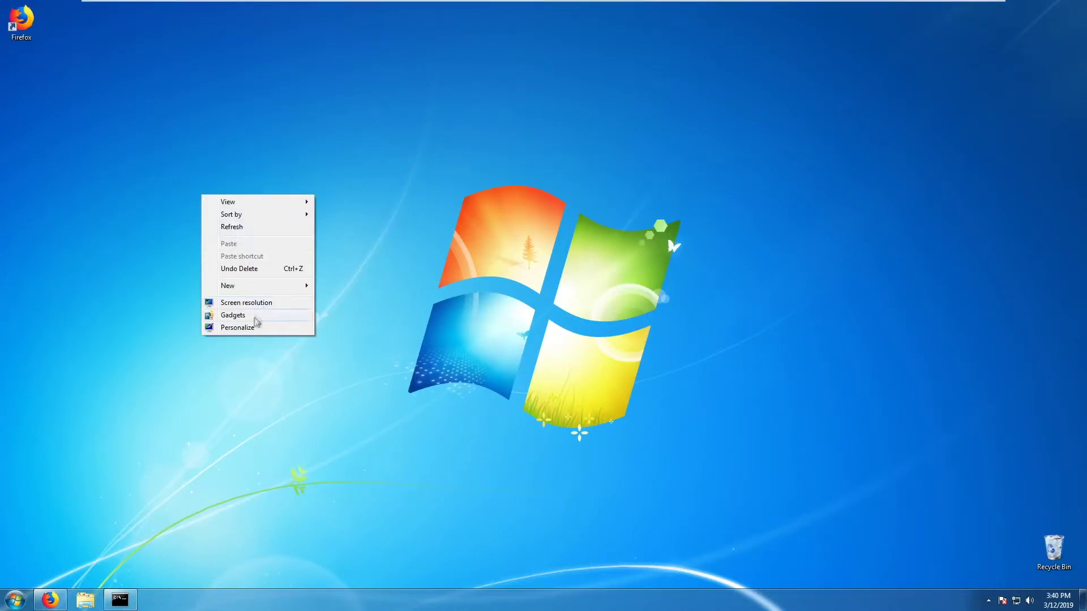
pyautogui.moveTo(244, 290)
pyautogui.click(330, 285)
pyautogui.write('asd')
pyautogui.press('Return')
# Step: Return to the PowerShell window and list the Desktop folder again with ls
pyautogui.hotkey('alt', 'Tab')
pyautogui.hotkey('alt', 'Tab')
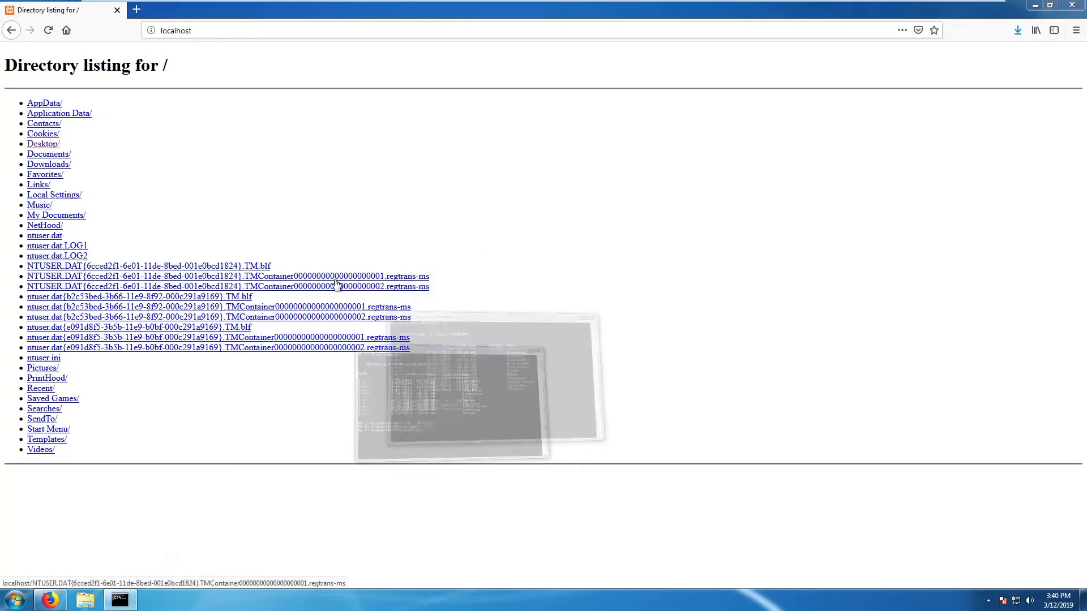
pyautogui.write('ls')
pyautogui.press('Return')
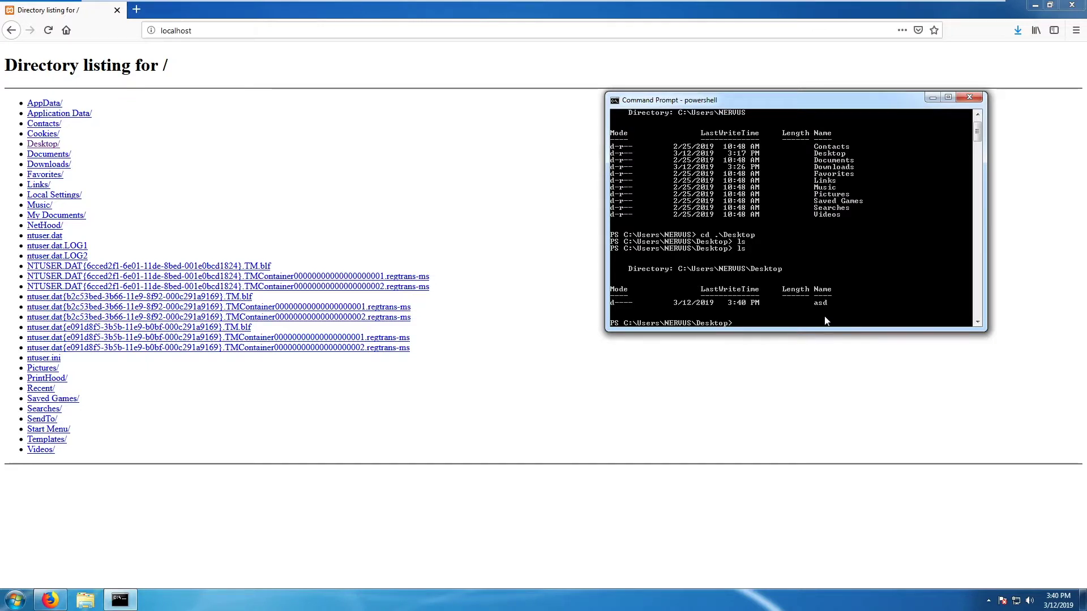
# Step: Serve the Desktop folder with python -m http.server 80 and load localhost in Firefox
pyautogui.write('python -')
pyautogui.write('m')
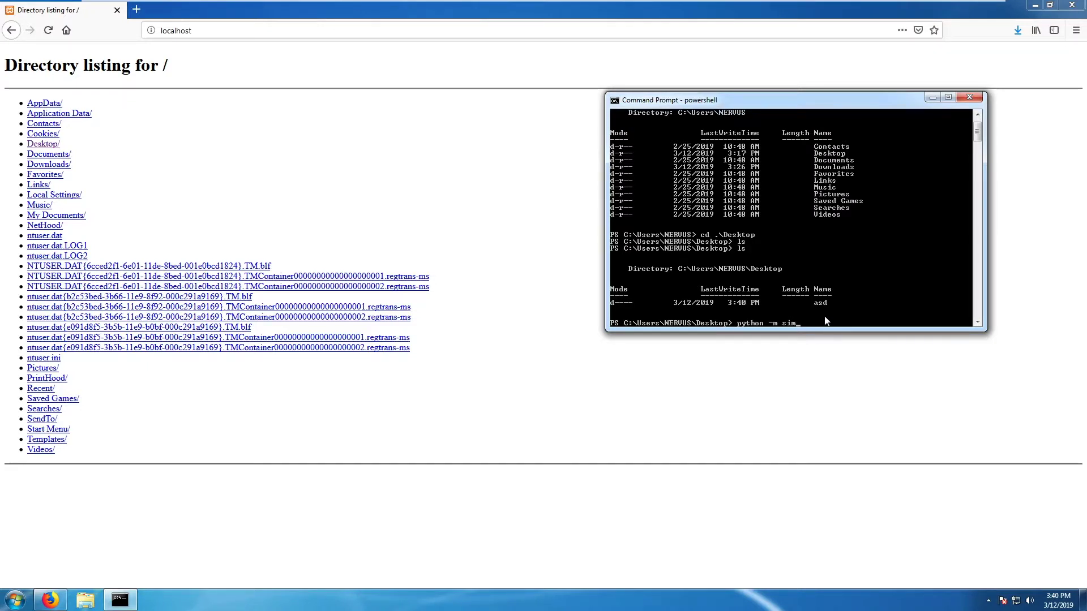
pyautogui.write(' http.server 80')
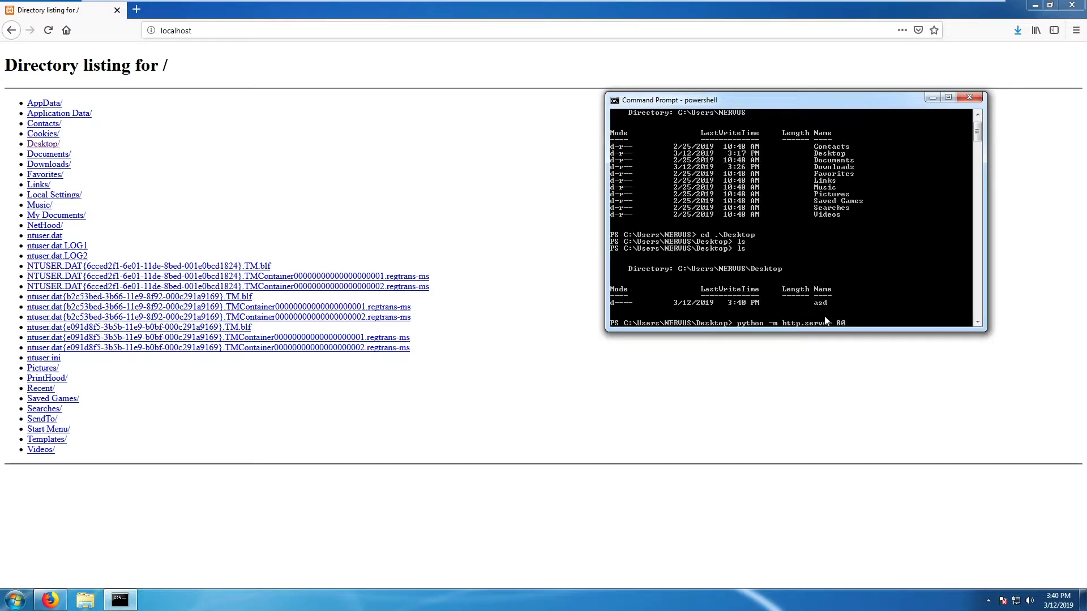
pyautogui.press('Return')
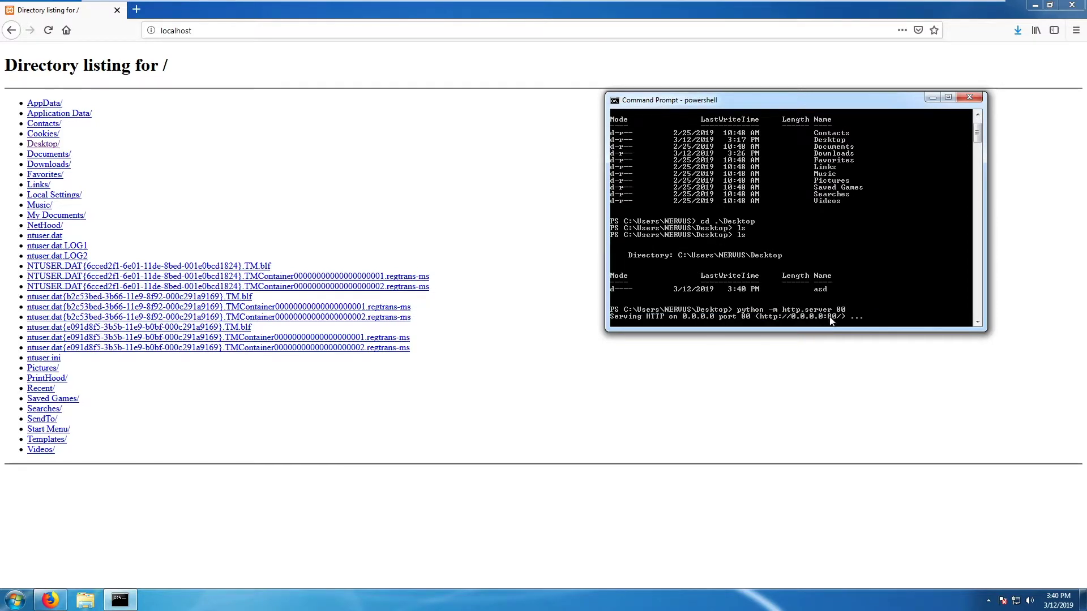
pyautogui.click(176, 30)
pyautogui.press('Return')
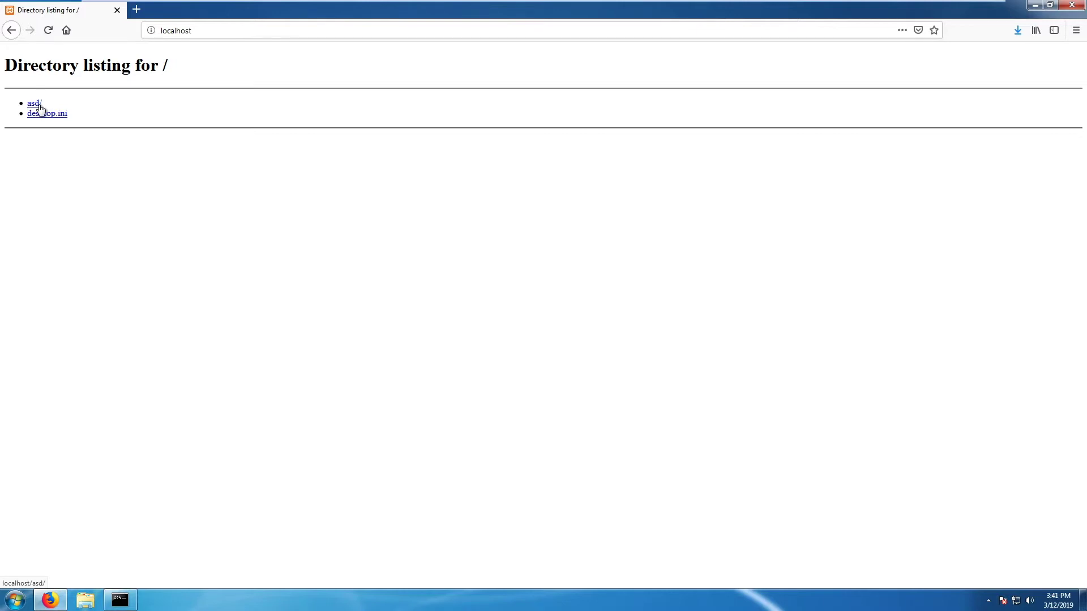
# Step: Create a new folder named BBB on the desktop and reload the localhost directory listing in Firefox
pyautogui.press('super+d')
pyautogui.rightClick(231, 224)
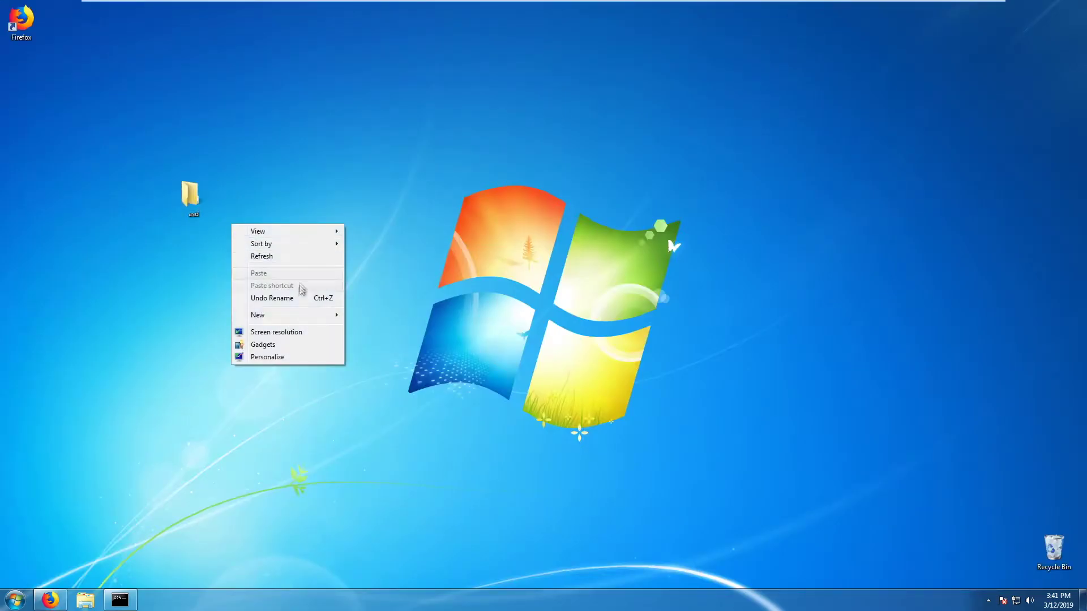
pyautogui.moveTo(279, 322)
pyautogui.click(376, 318)
pyautogui.write('BBB')
pyautogui.press('Return')
pyautogui.press('super+d')
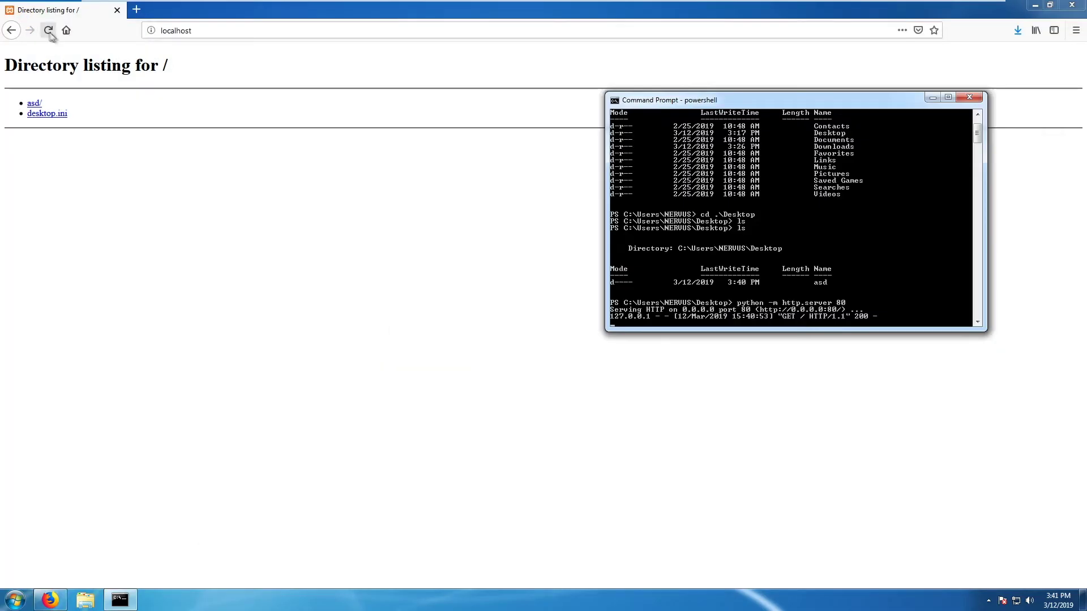
pyautogui.click(49, 30)
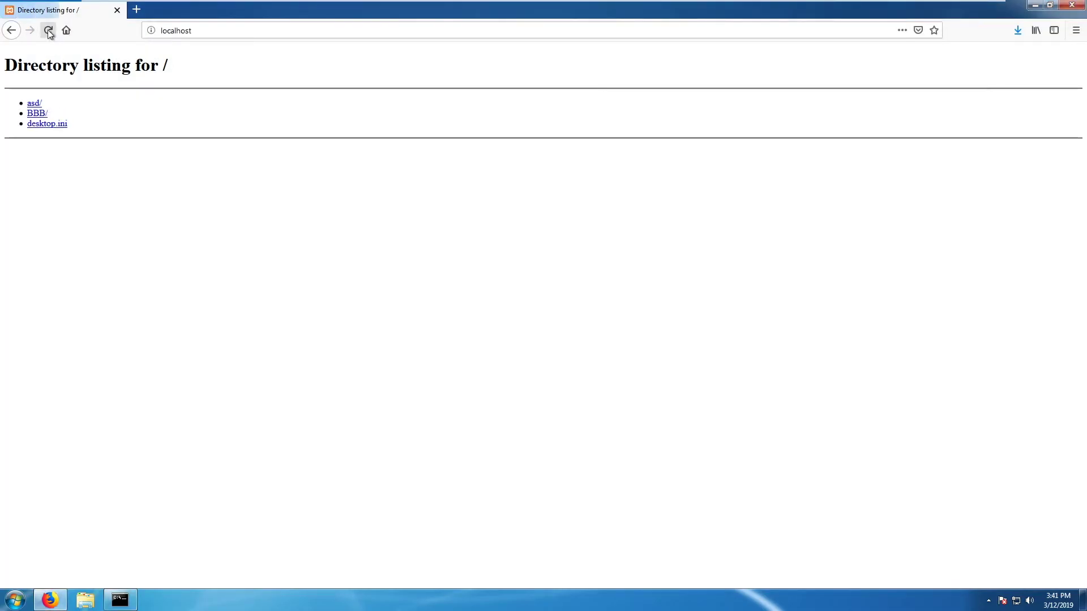
# Step: Browse the BBB/ and asd/ listings, return to the root listing, and bring the server's PowerShell window to the front
pyautogui.click(45, 117)
pyautogui.click(11, 31)
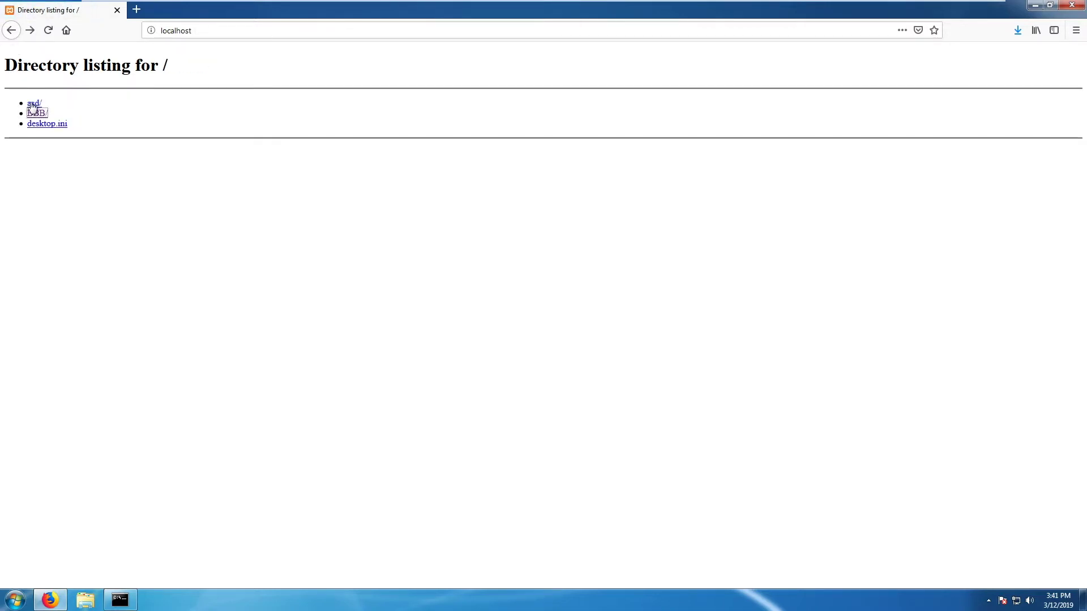
pyautogui.click(33, 105)
pyautogui.moveTo(210, 30); pyautogui.dragTo(161, 30)
pyautogui.click(191, 31)
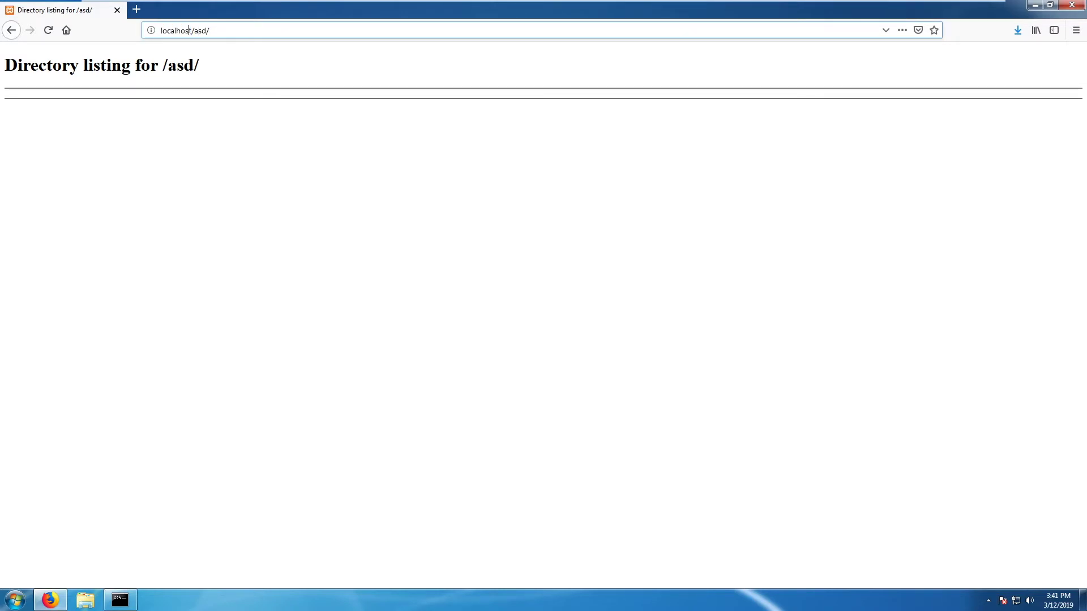
pyautogui.doubleClick(175, 31)
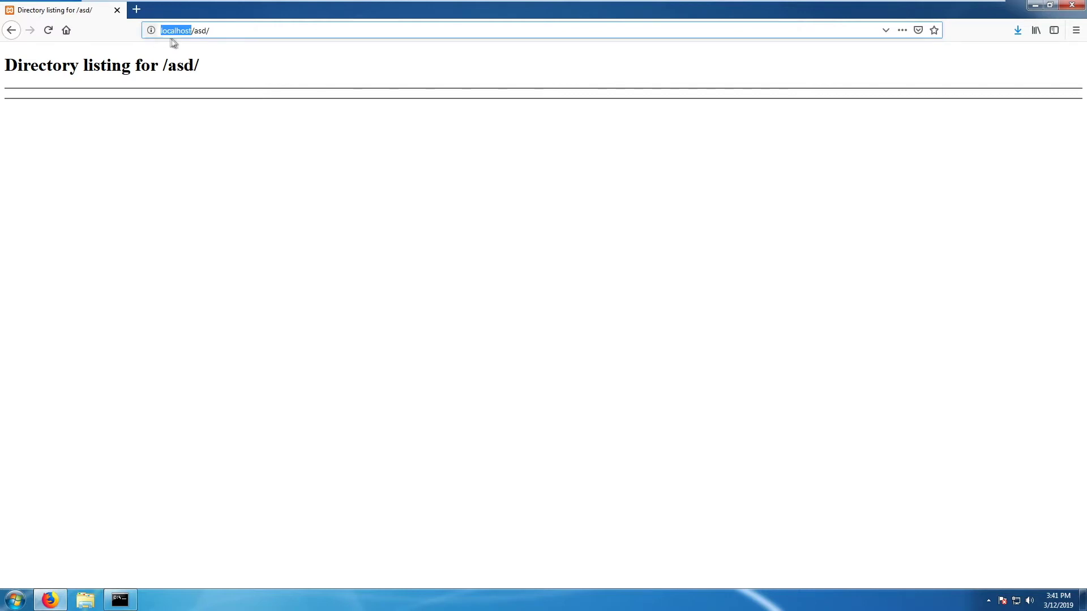
pyautogui.click(12, 30)
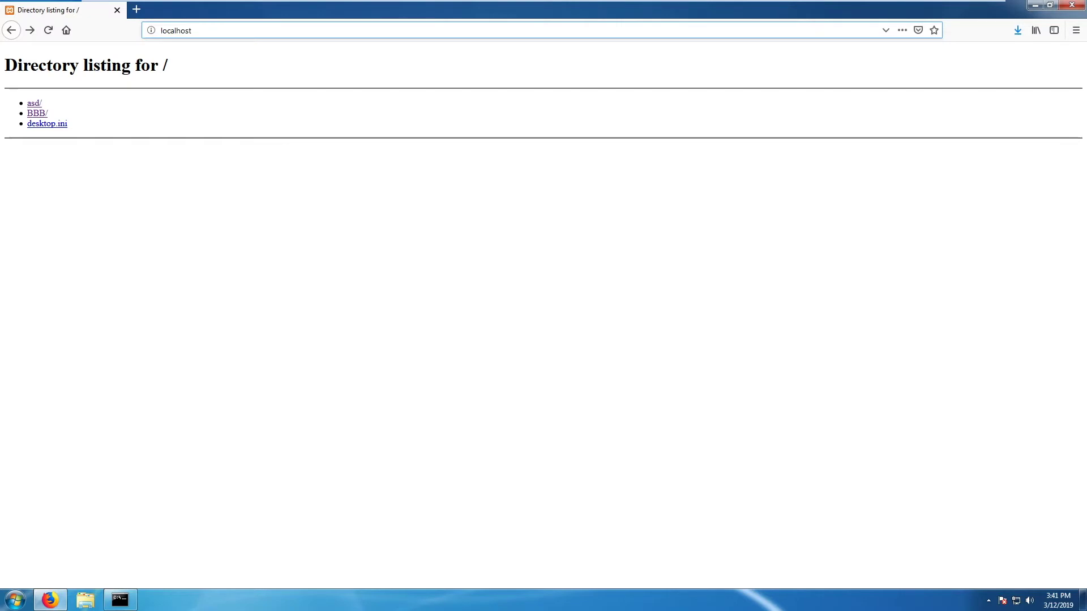
pyautogui.click(119, 601)
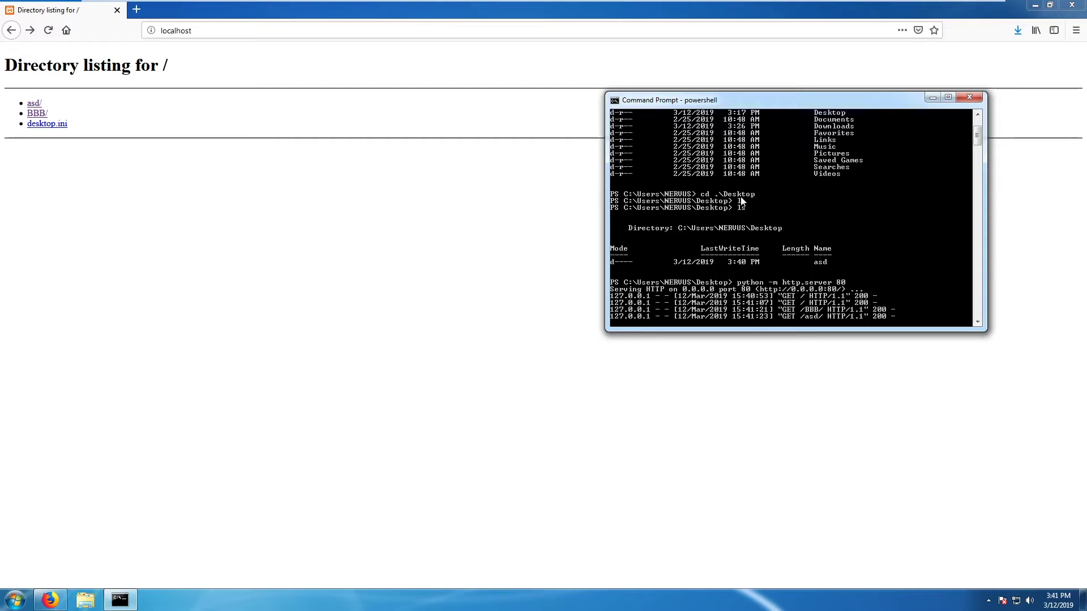
# Step: Open the BBB/ listing in the browser, and create a text document named test in the desktop's BBB folder
pyautogui.click(36, 113)
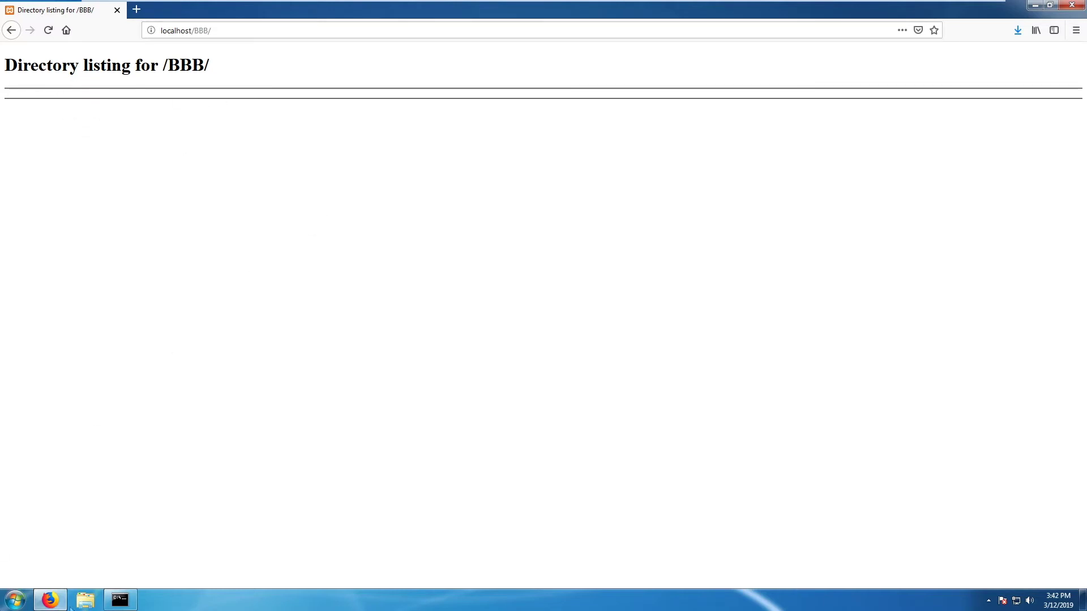
pyautogui.click(1082, 599)
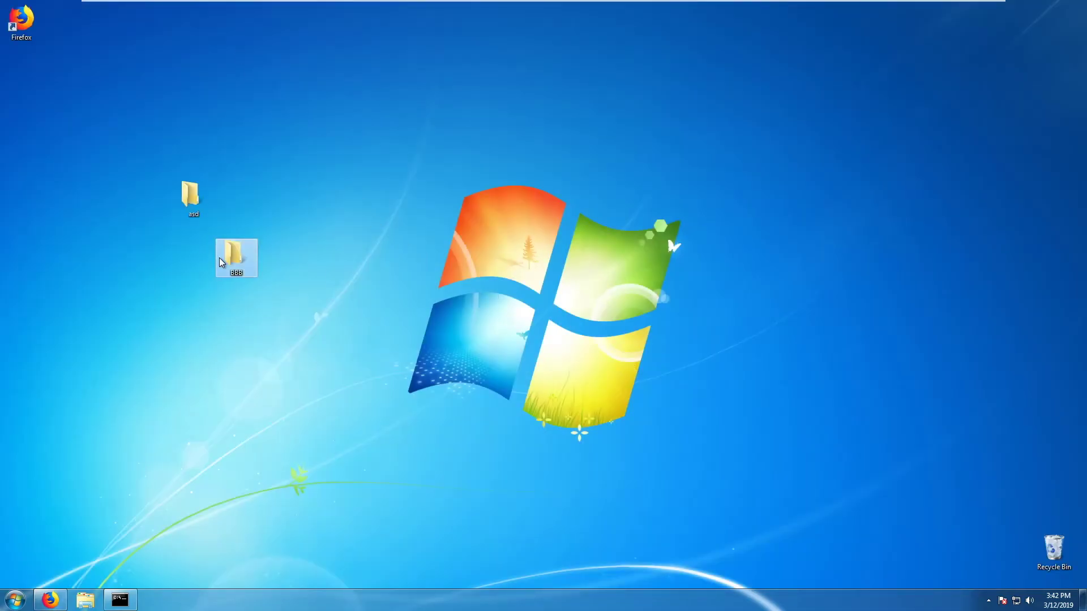
pyautogui.doubleClick(236, 268)
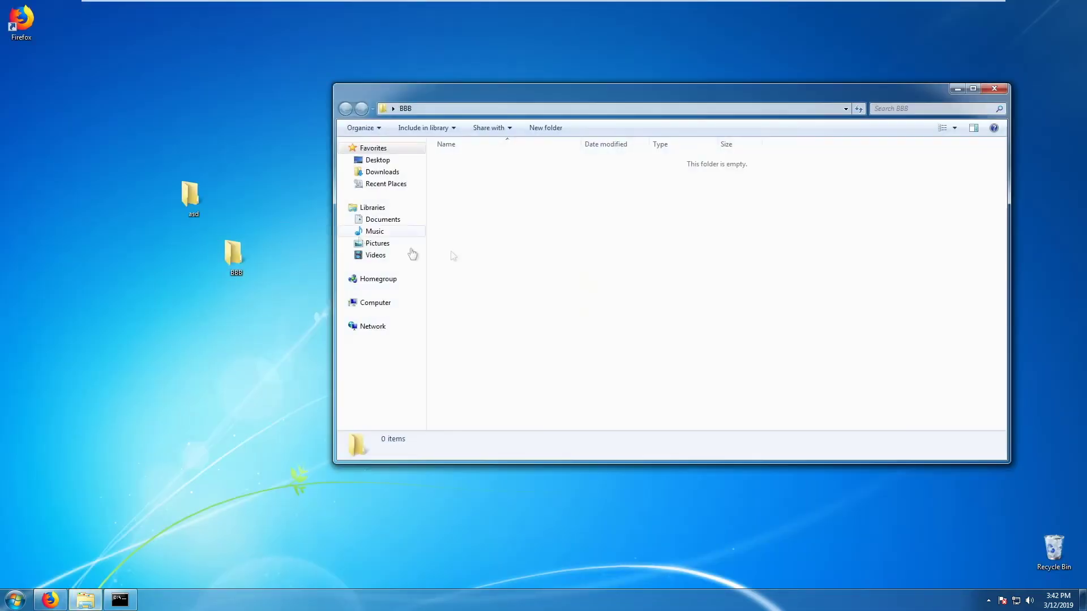
pyautogui.rightClick(541, 251)
pyautogui.moveTo(586, 388)
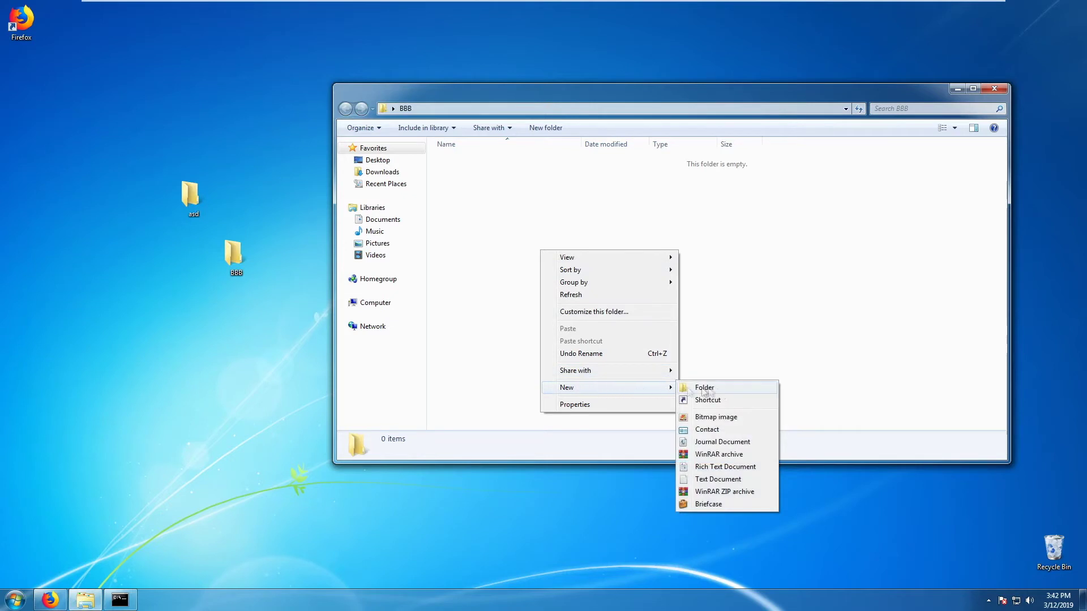
pyautogui.click(716, 480)
pyautogui.write('test')
pyautogui.press('Return')
# Step: Open the test document in Notepad, enter asdas as its content, save it, and close Notepad
pyautogui.press('Return')
pyautogui.write('asdas')
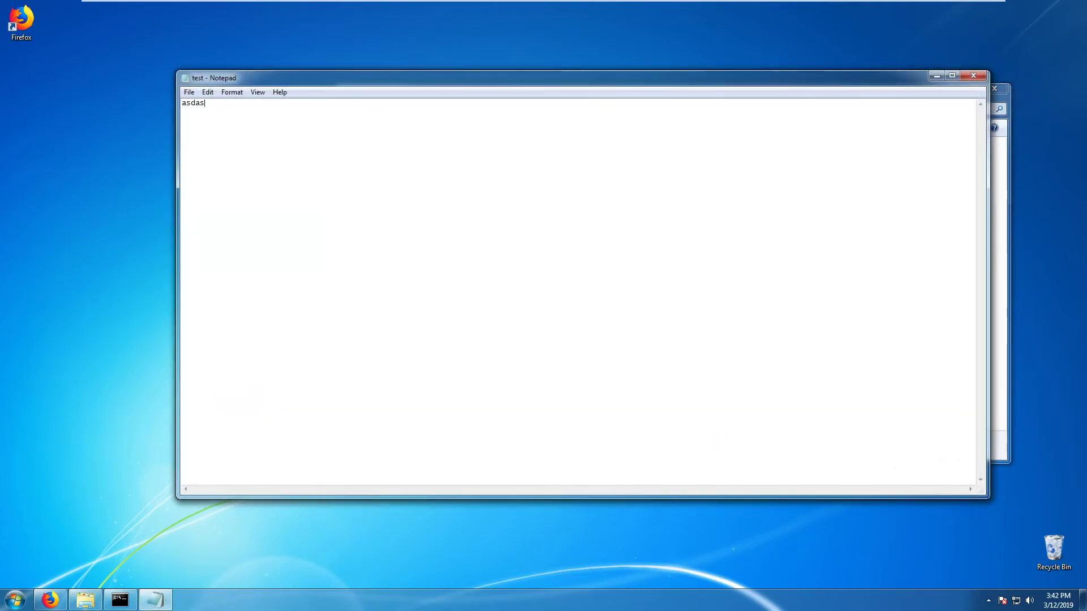
pyautogui.hotkey('ctrl', 's')
pyautogui.click(973, 75)
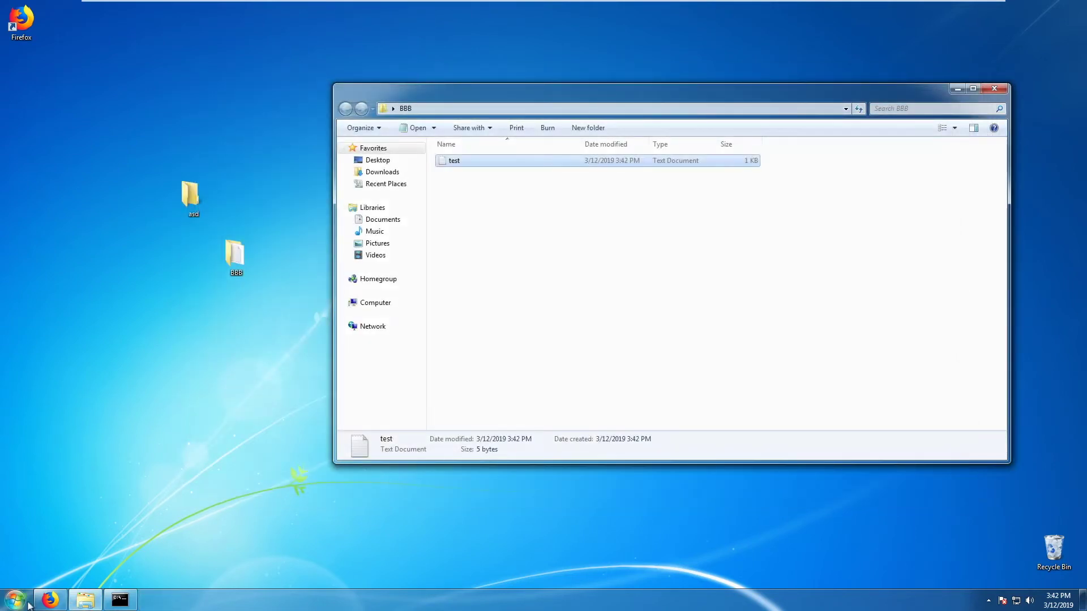
# Step: Return to Firefox, reload the BBB/ listing to view test.txt, and go back to the root listing
pyautogui.hotkey('alt', 'Tab')
pyautogui.click(48, 31)
pyautogui.click(46, 106)
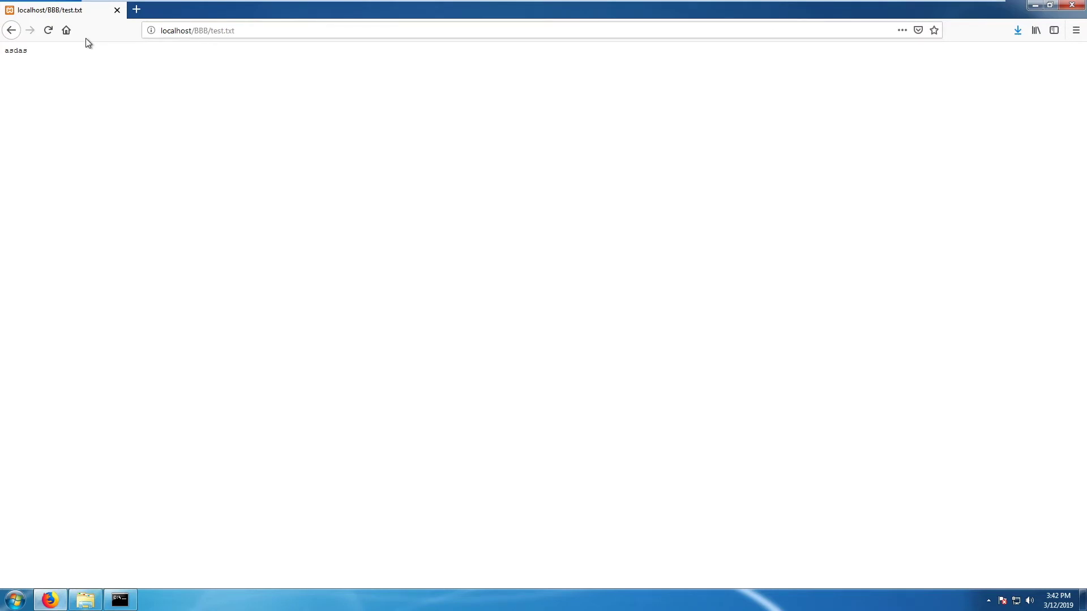
pyautogui.click(15, 39)
pyautogui.click(14, 38)
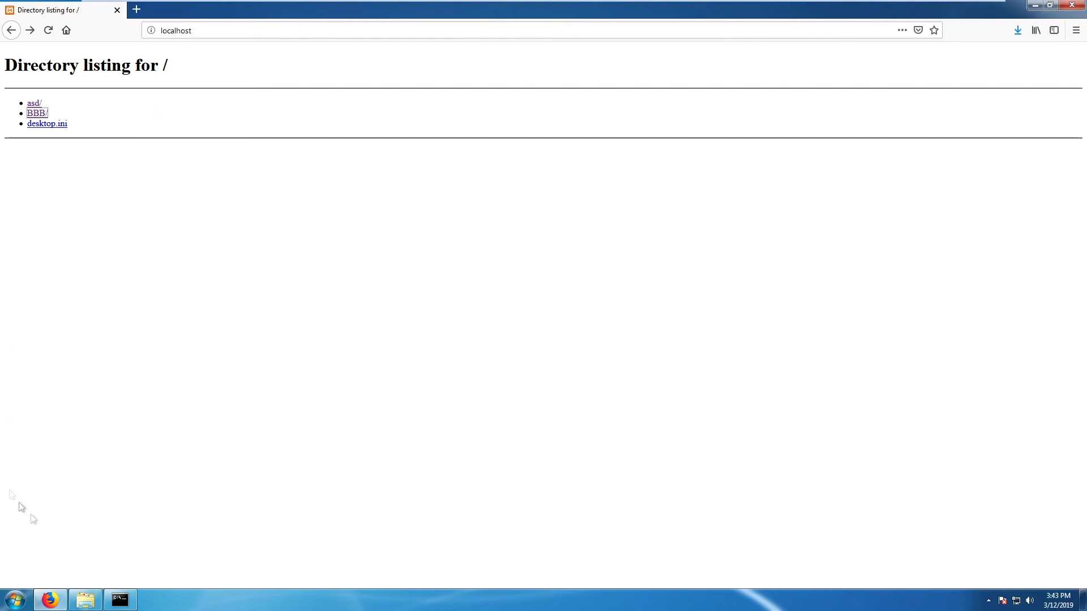
# Step: Bring up and reposition the server's PowerShell window, and revisit test.txt through the BBB/ listing, ending back at the root listing
pyautogui.click(132, 603)
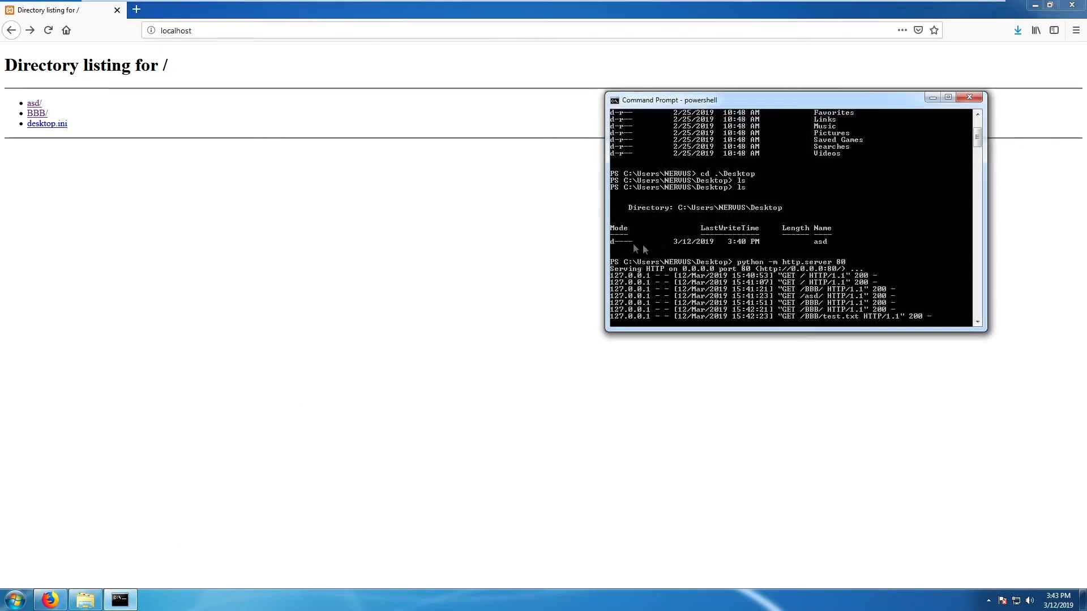
pyautogui.moveTo(679, 101); pyautogui.dragTo(662, 146)
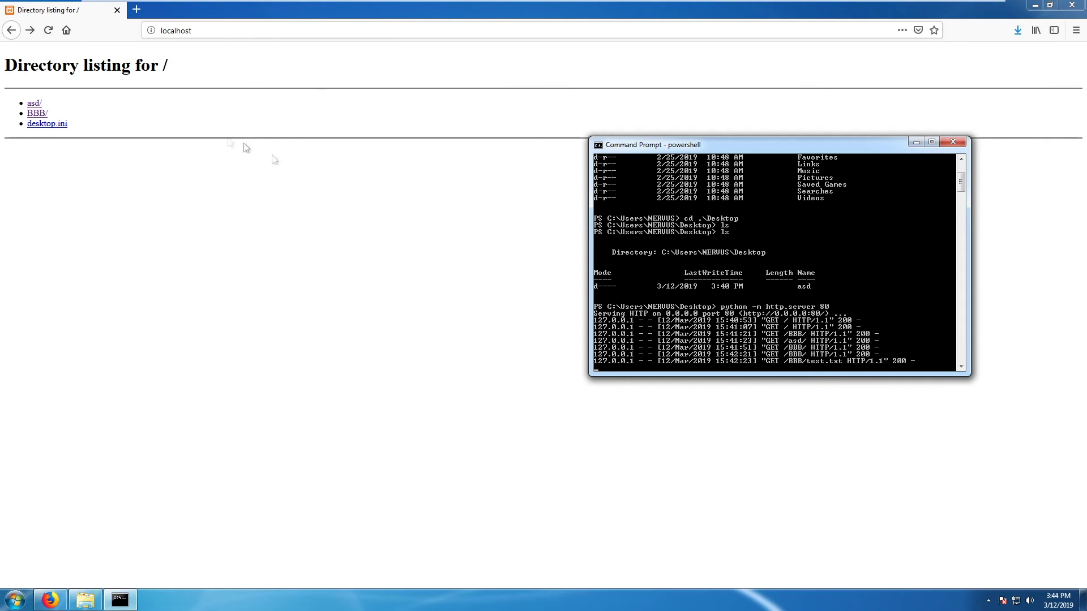
pyautogui.click(32, 116)
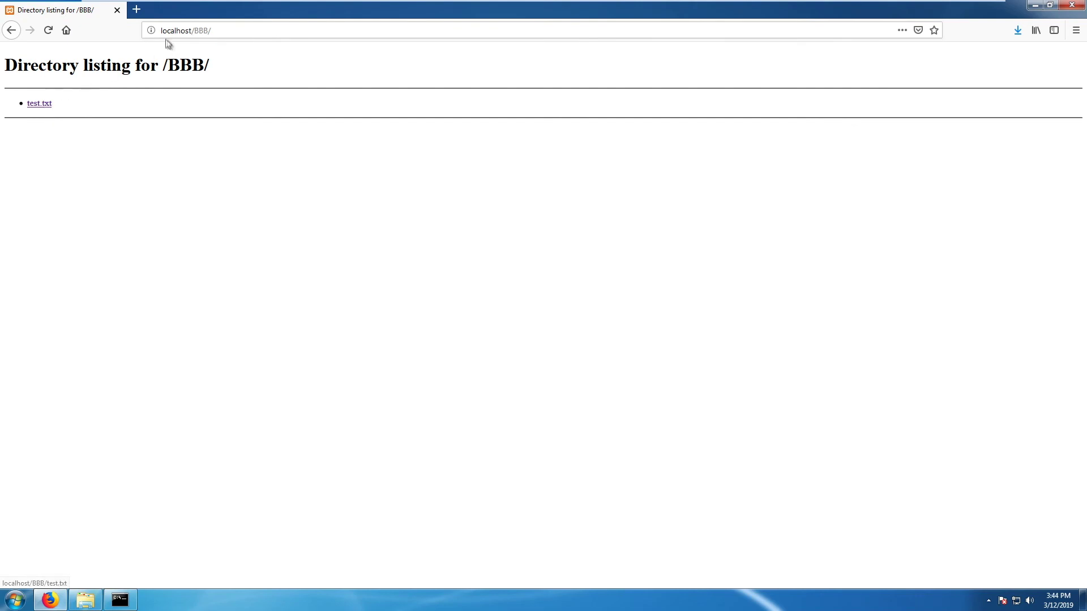
pyautogui.click(41, 104)
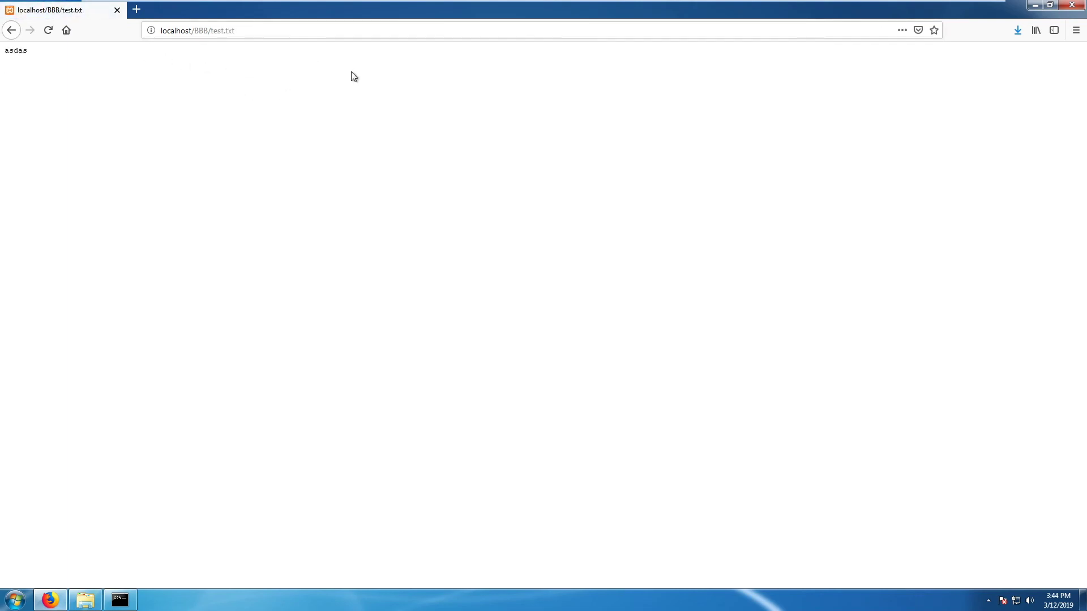
pyautogui.click(10, 30)
pyautogui.click(10, 31)
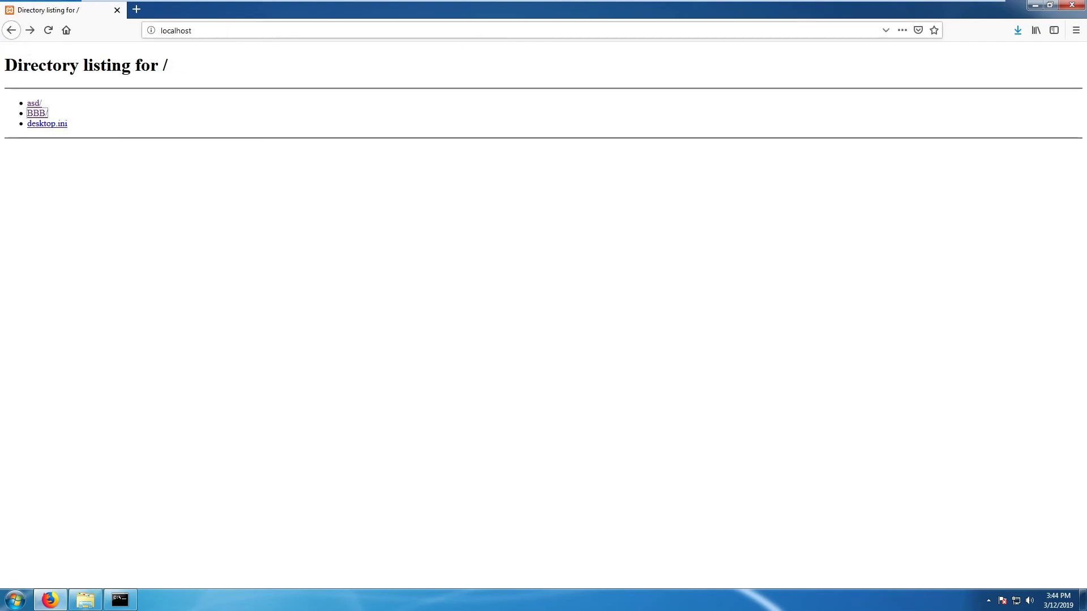